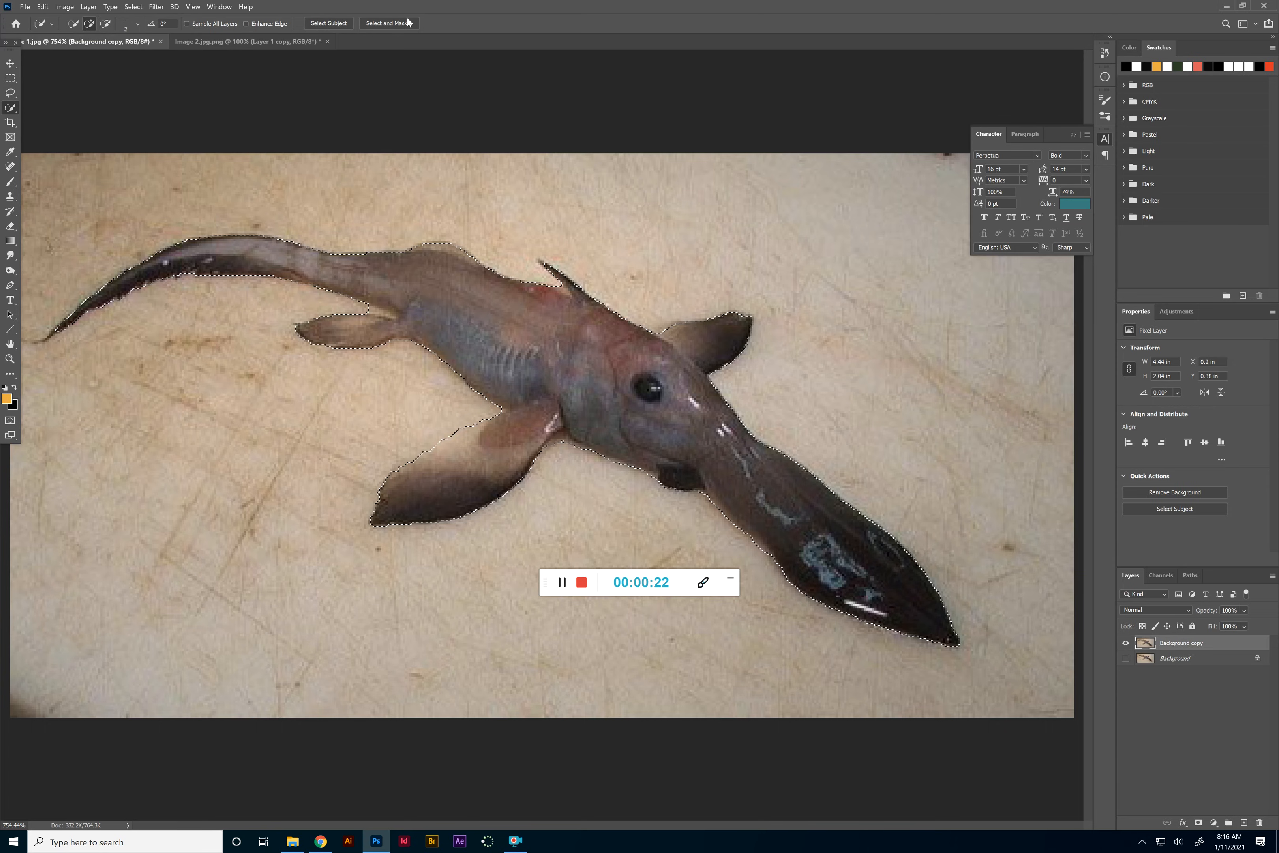
Open Select and Mask for the fish selection, preview it On Black, as Marching Ants and in Black & White, and return to Onion Skin.
left_click(386, 21)
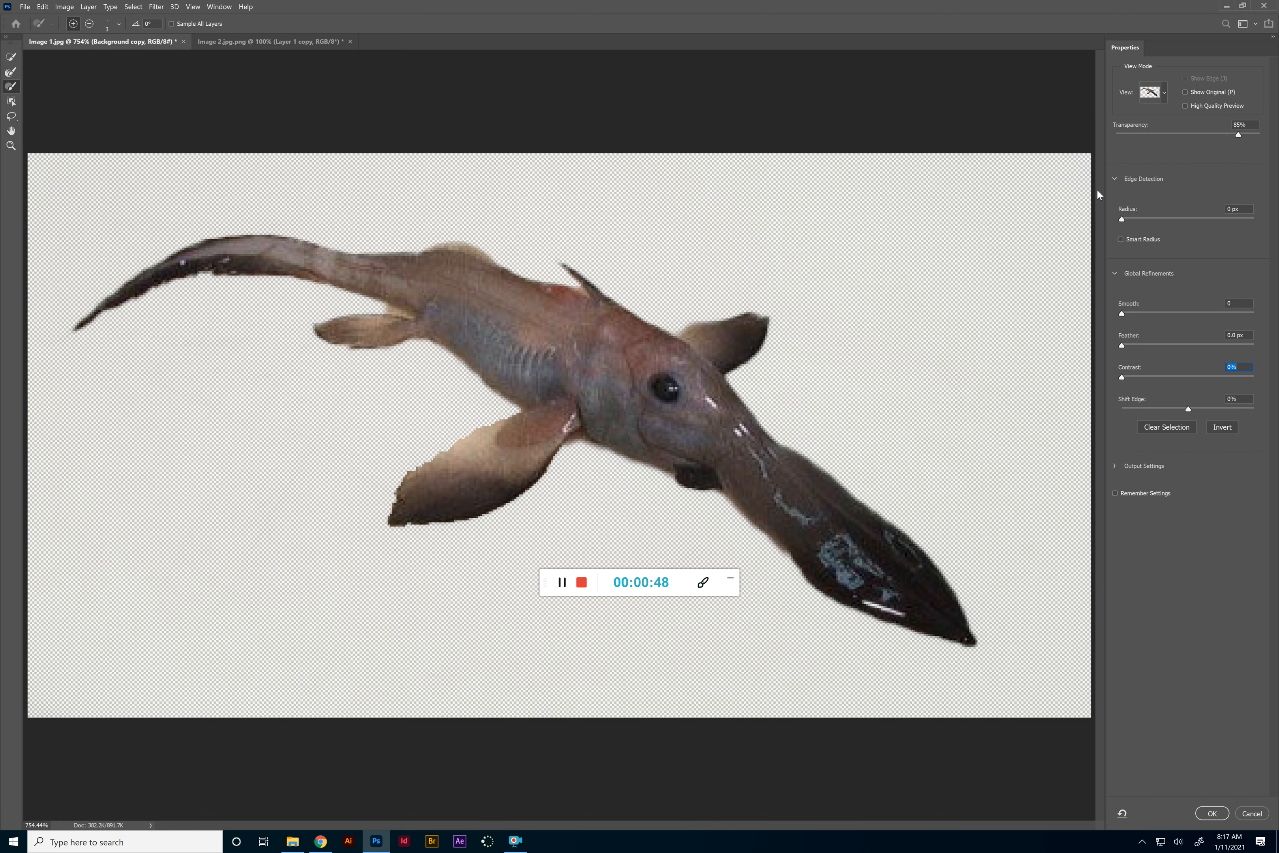
left_click(1164, 93)
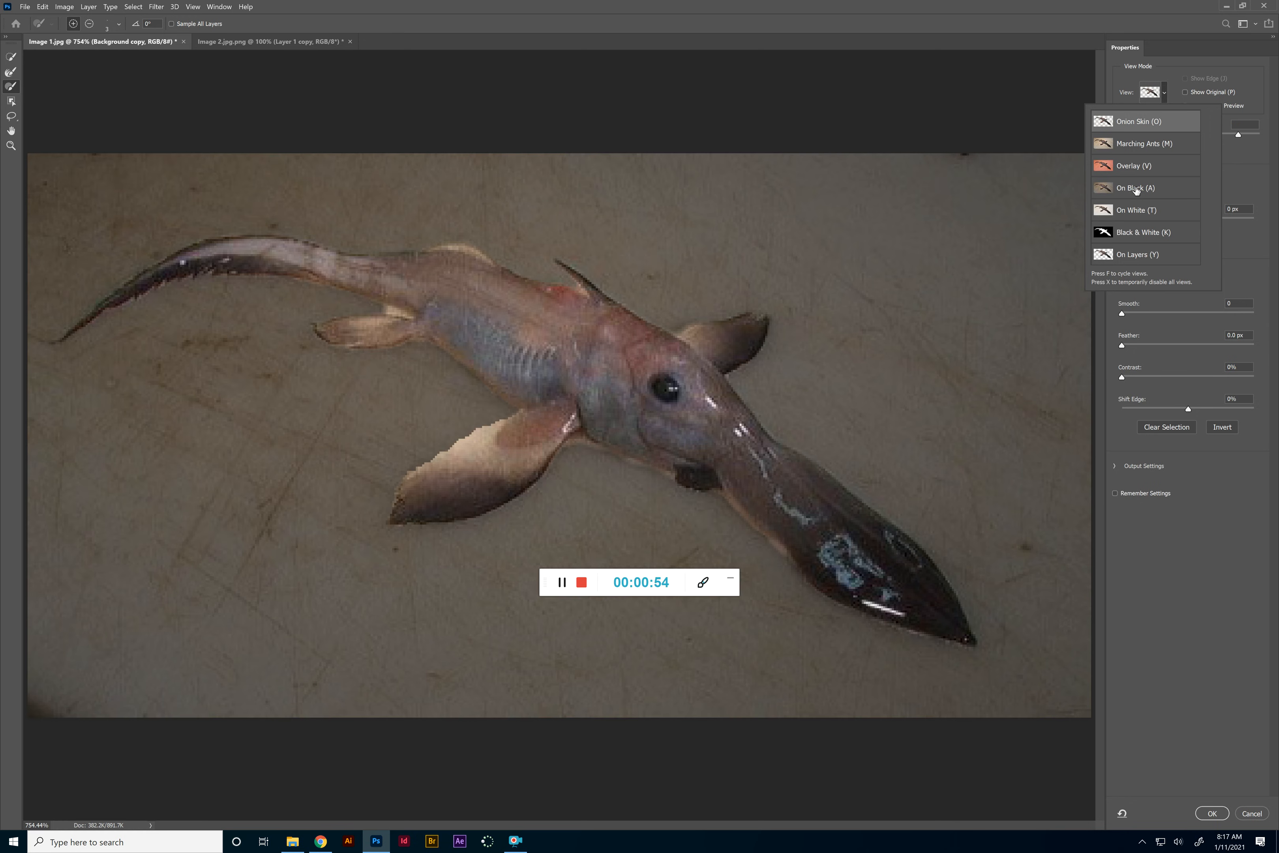
left_click(1138, 189)
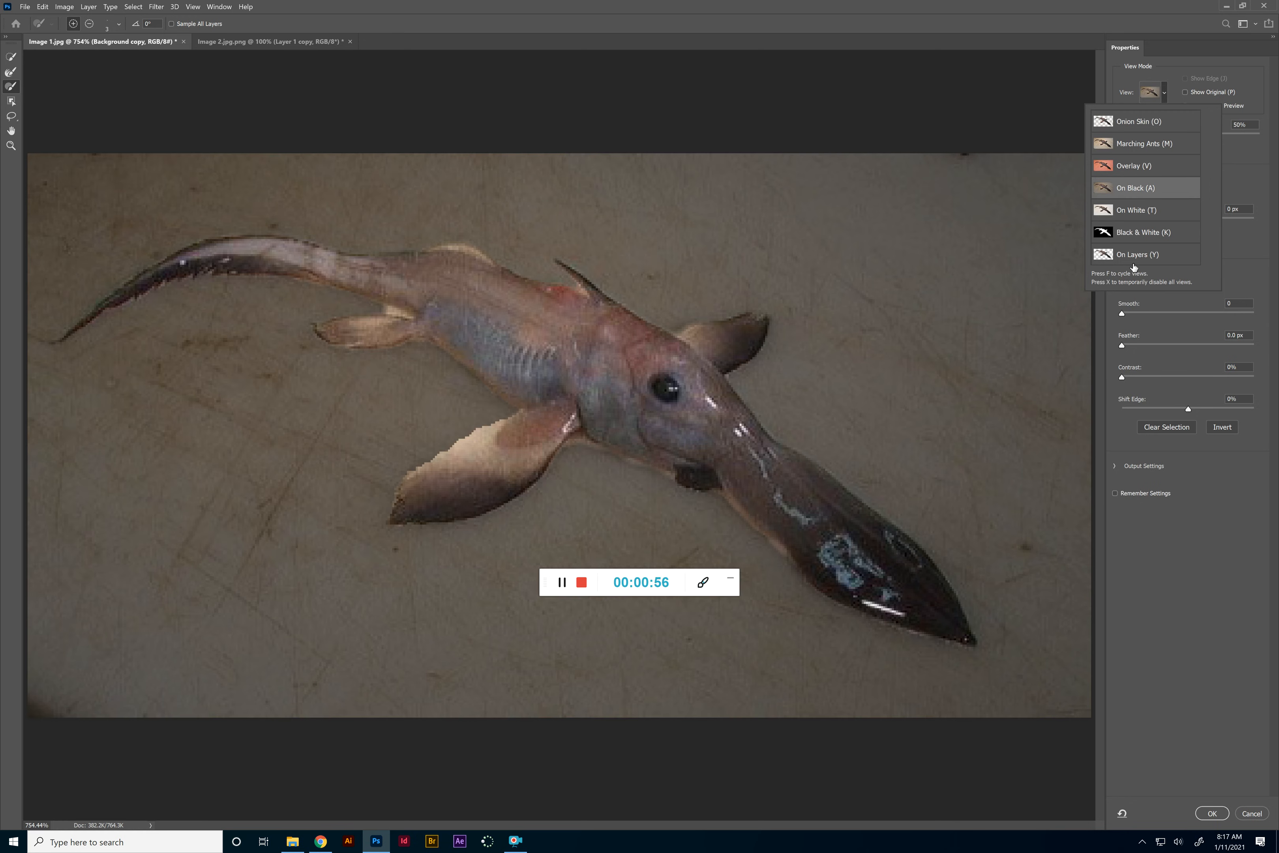
left_click(1142, 144)
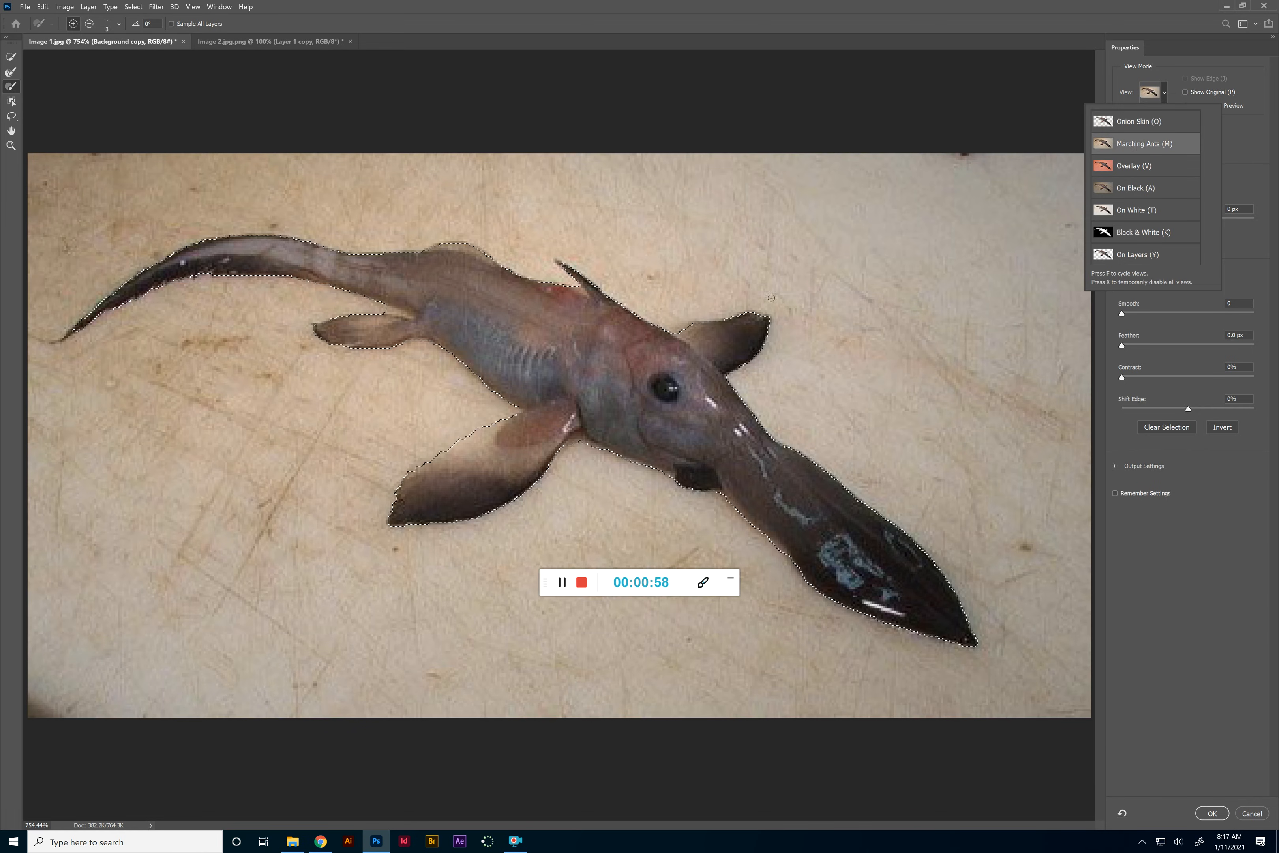
left_click(1243, 132)
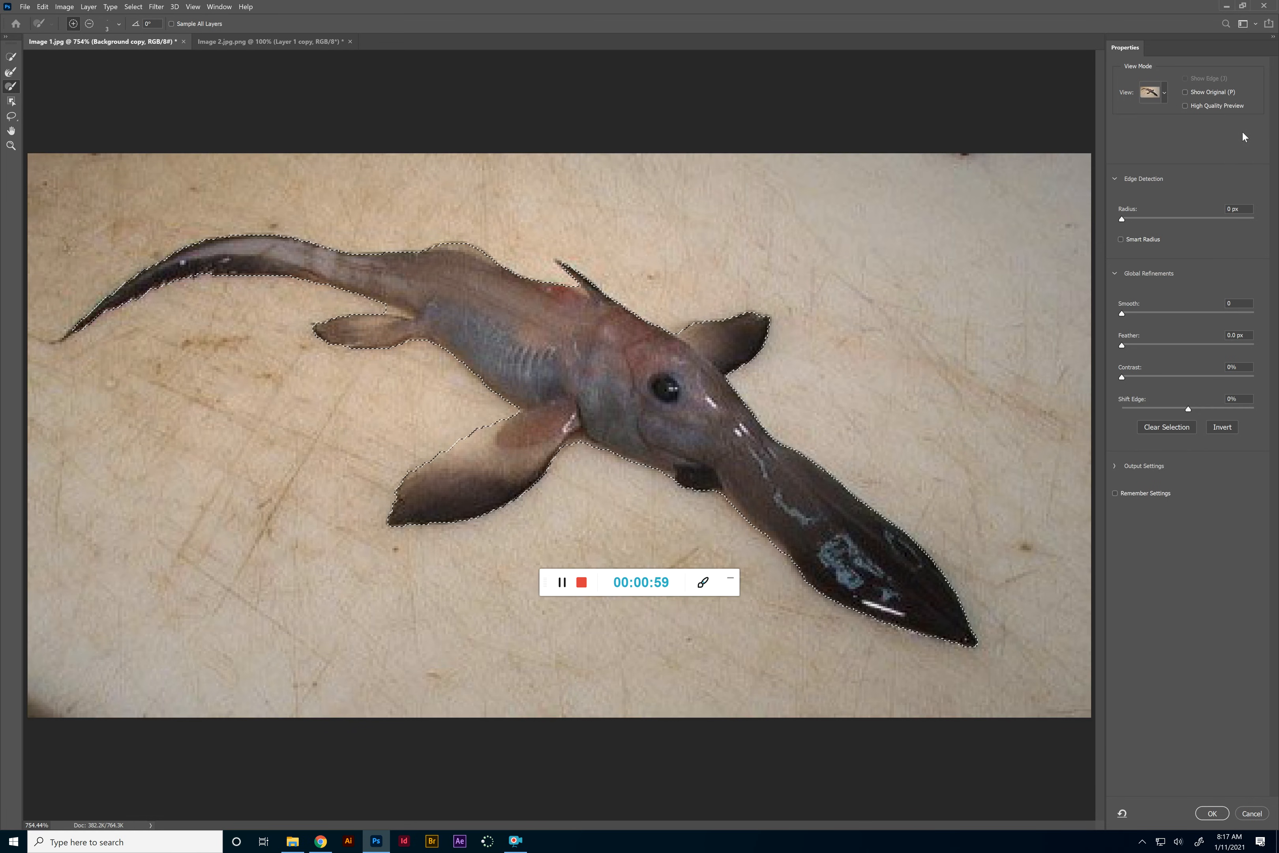
left_click(1165, 94)
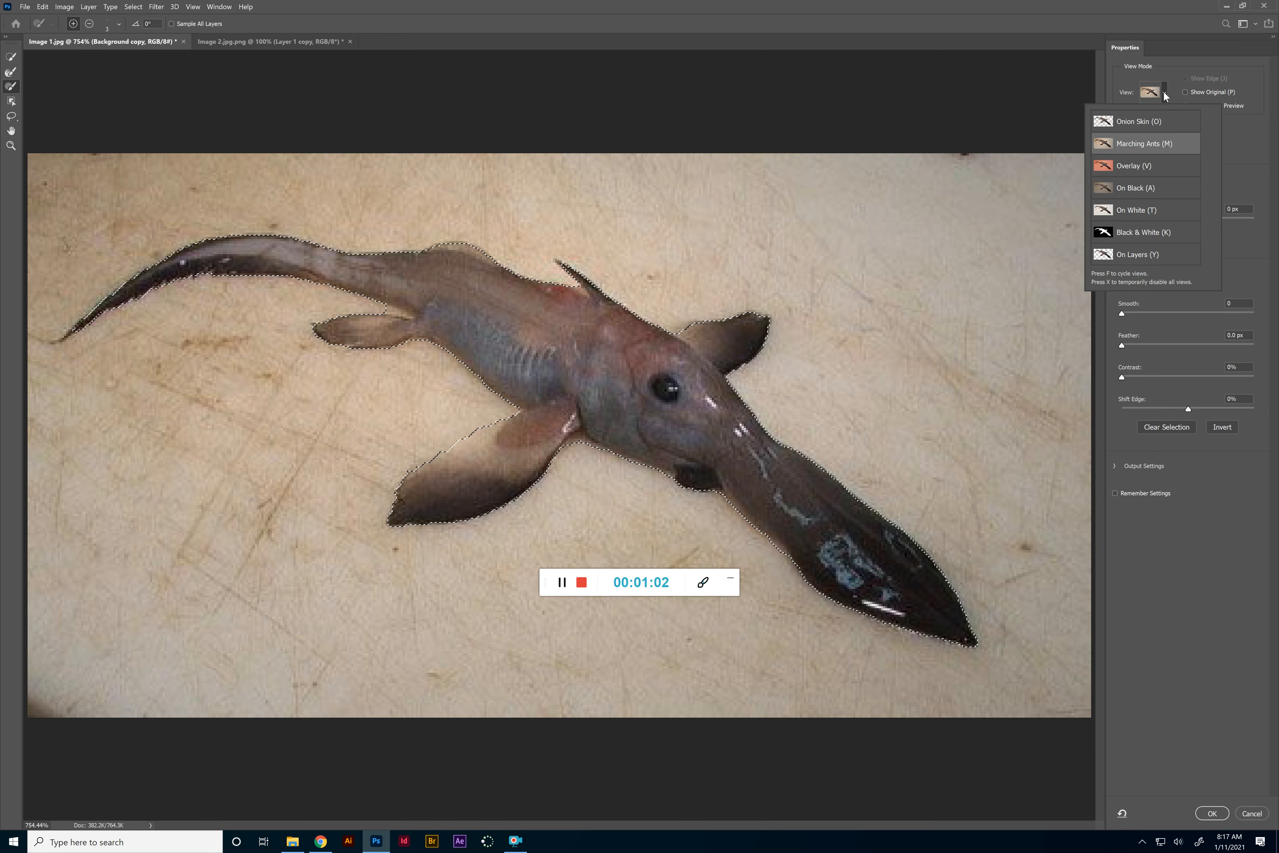
left_click(1139, 232)
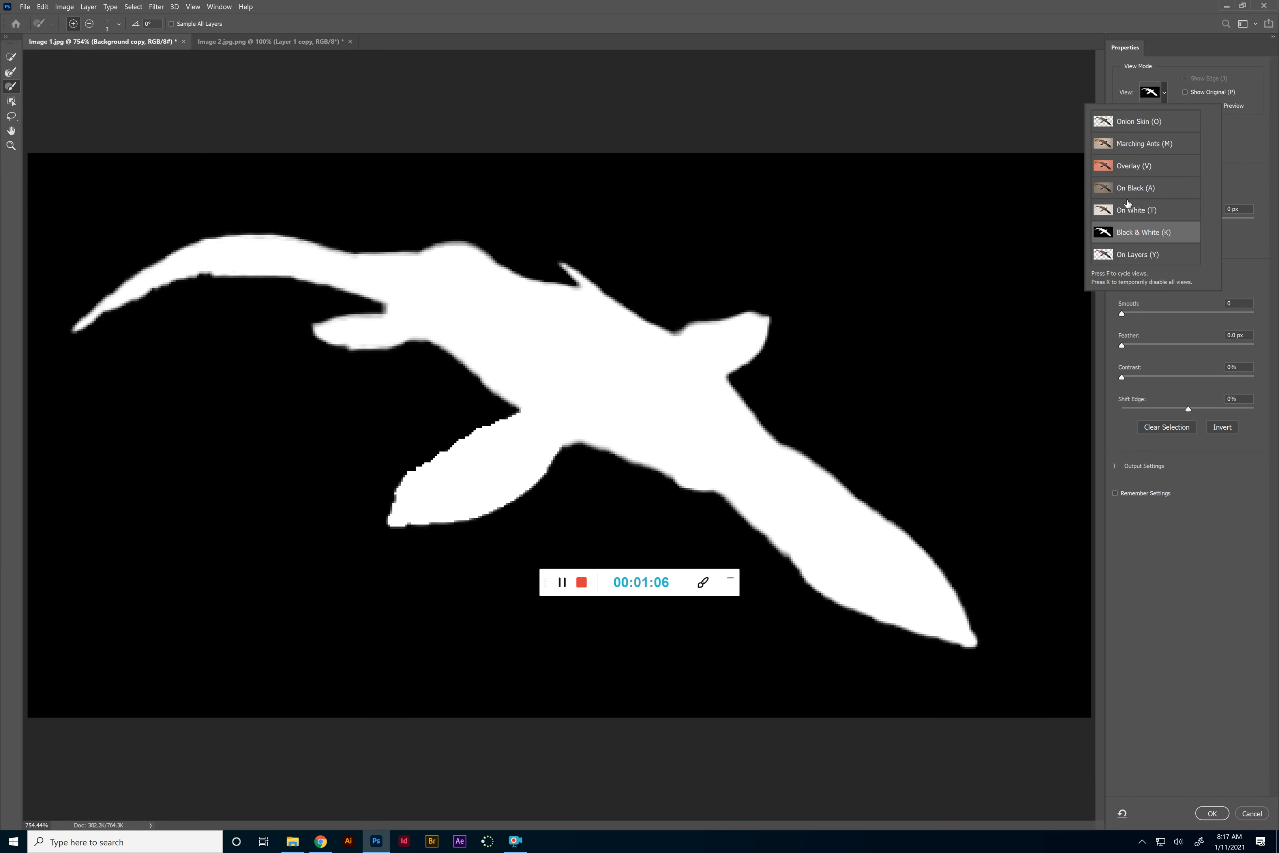
left_click(1145, 122)
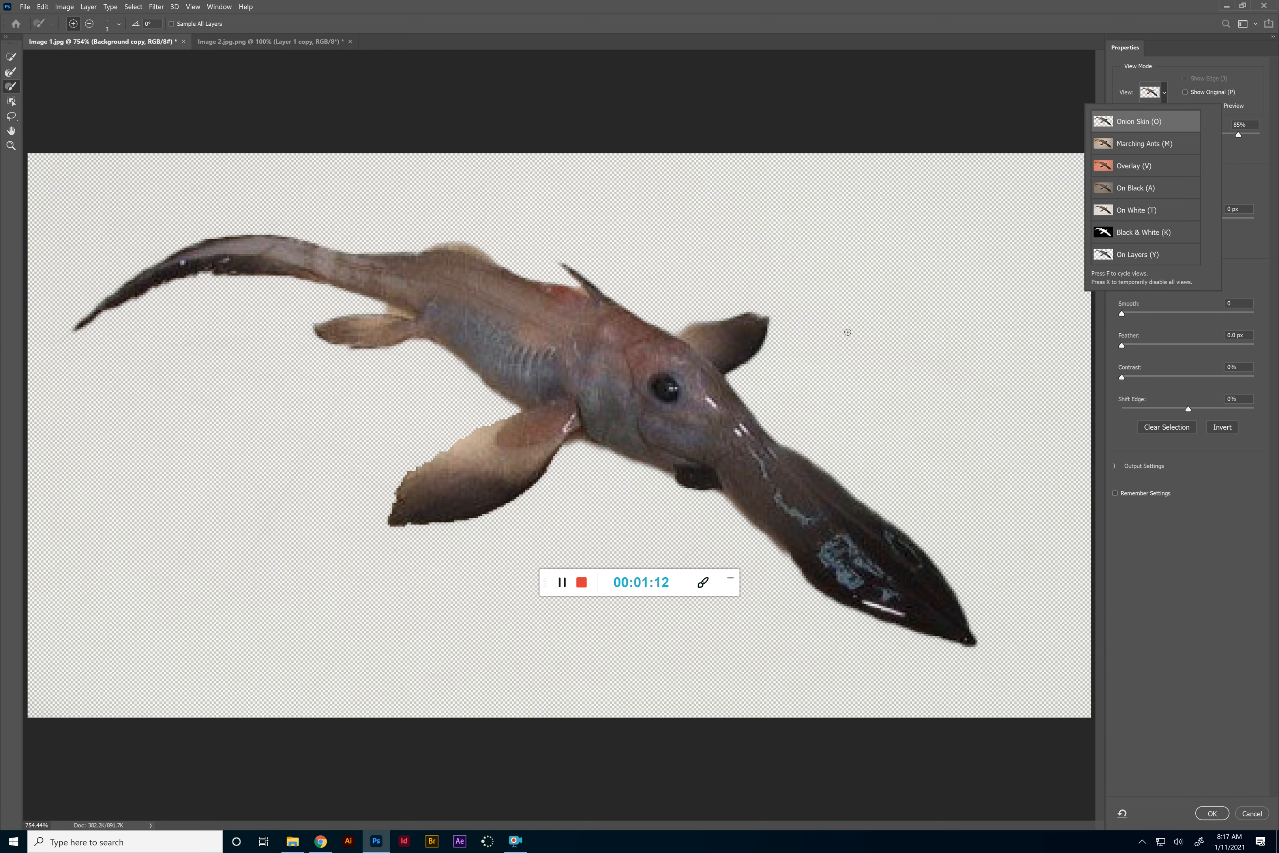
left_click(1244, 174)
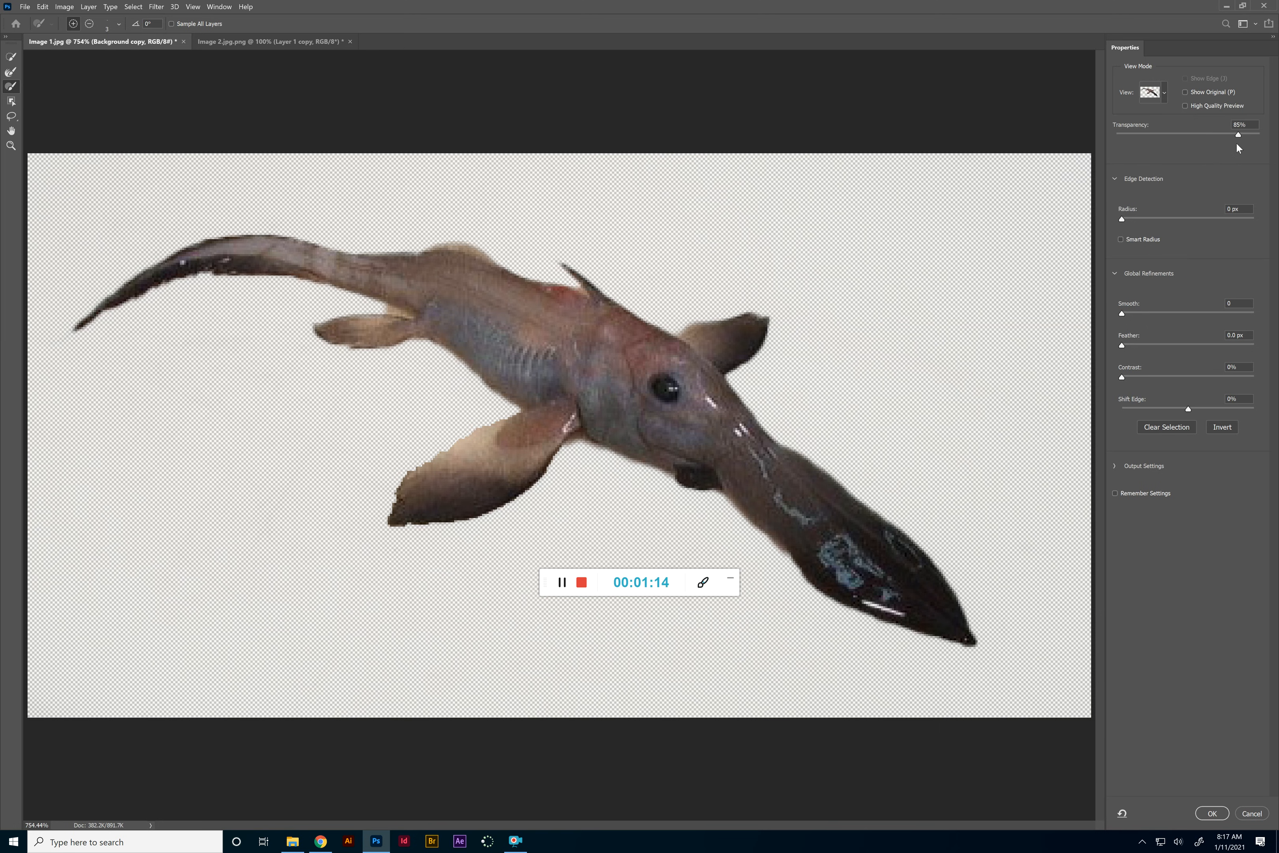
Set the Onion Skin transparency to 73% and the selection edge's Smooth value to 8.
mouse_move(1232, 133)
left_mouse_down()
mouse_move(1110, 137)
mouse_move(1232, 131)
mouse_move(1166, 134)
mouse_move(1221, 138)
left_mouse_up()
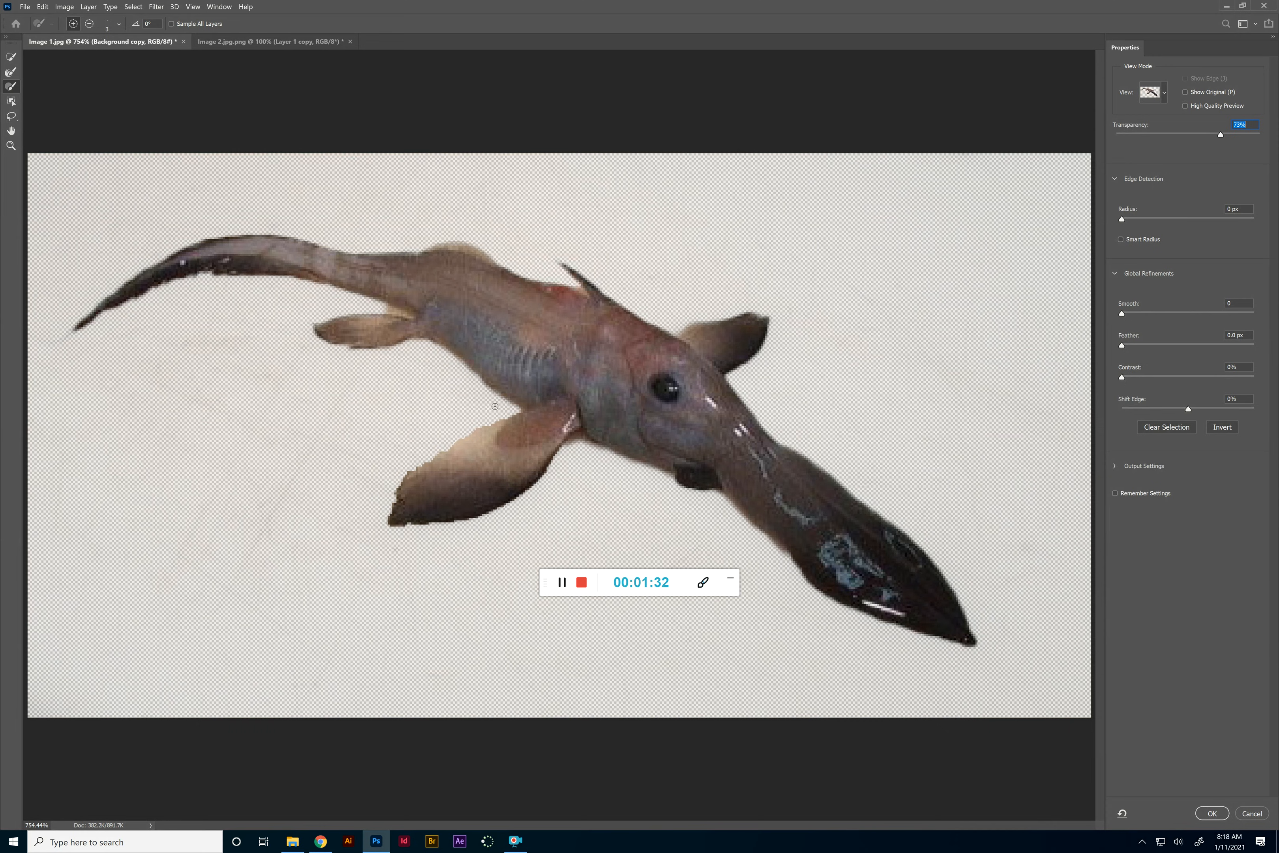
mouse_move(1122, 314)
left_mouse_down()
mouse_move(1136, 314)
mouse_move(1115, 313)
left_mouse_up()
left_click_drag(1121, 311, 1133, 310)
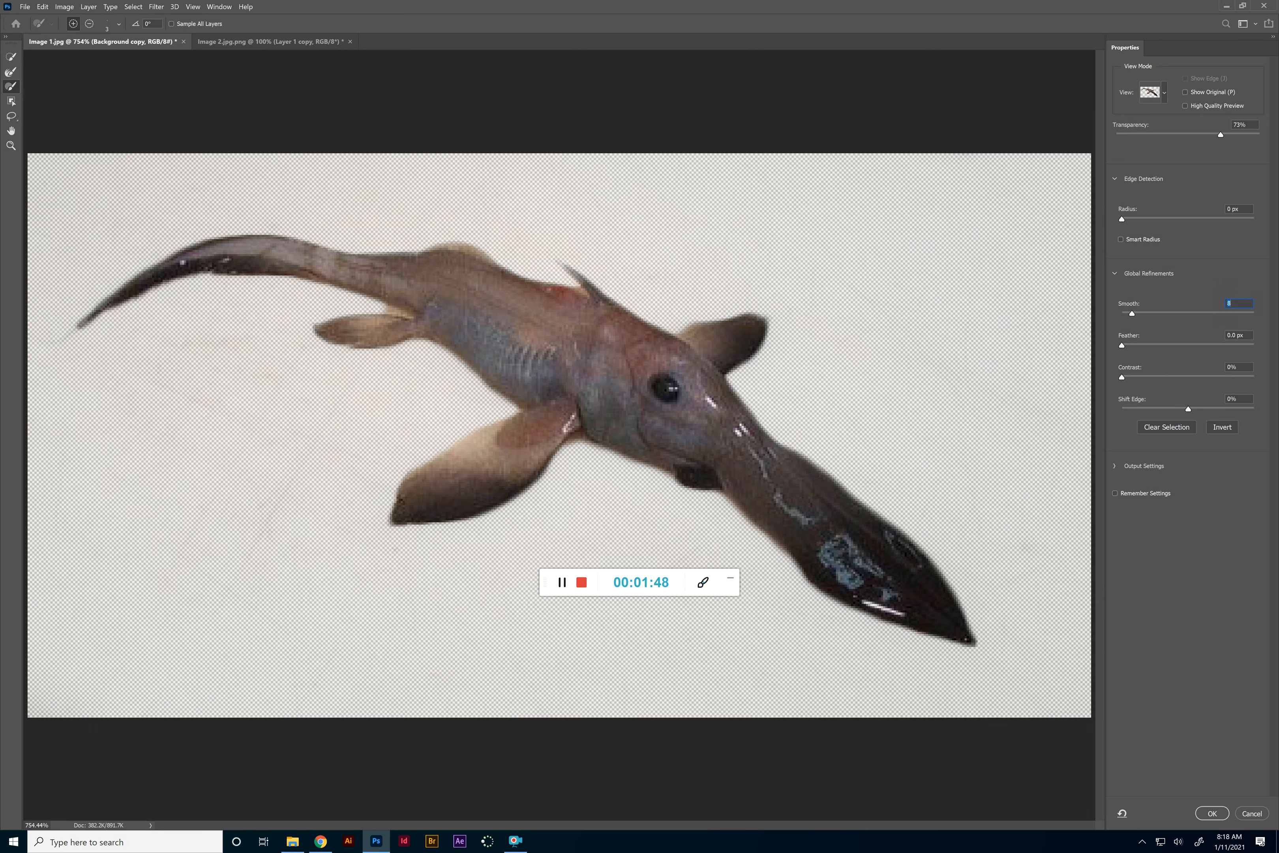
Add the thin spine on the fish's back to the selection with a size 2 Quick Selection brush.
left_click(11, 59)
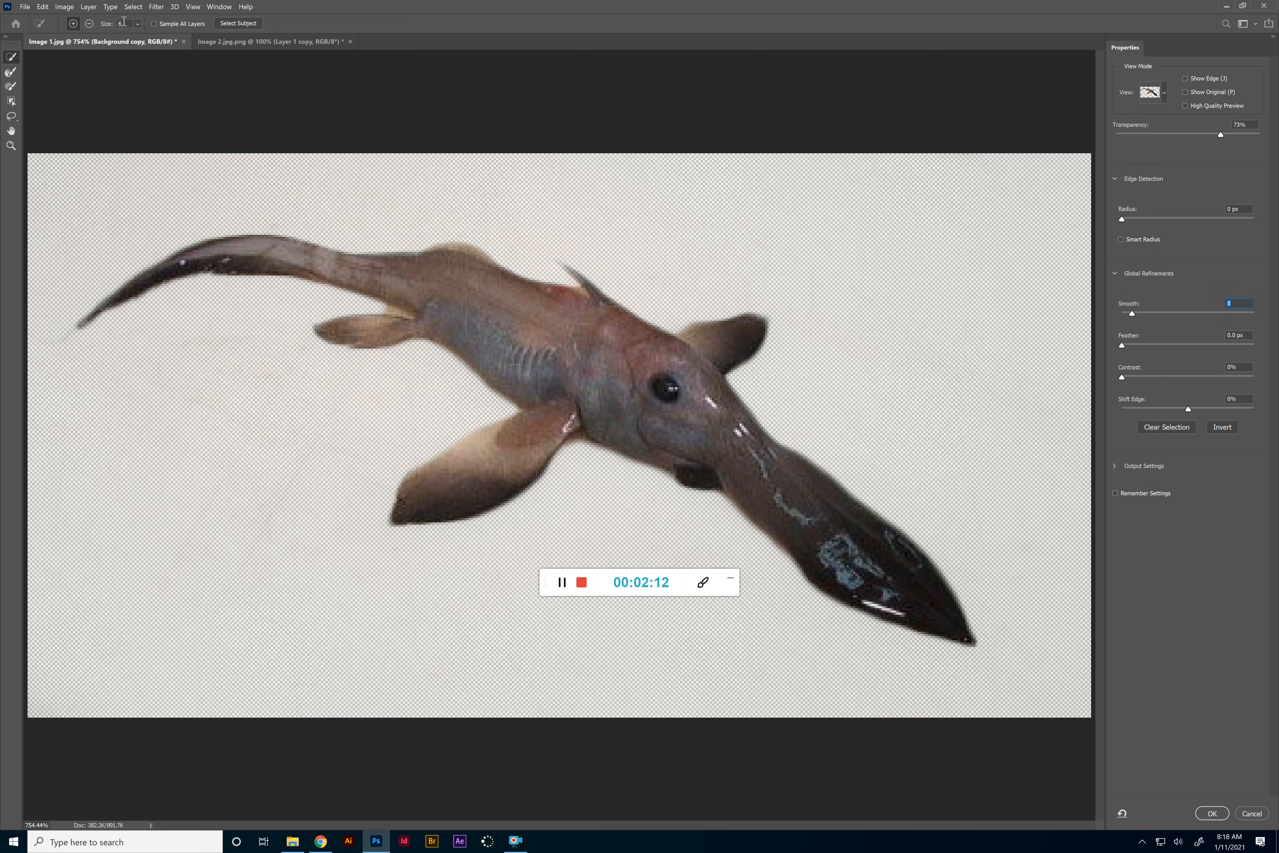
left_click(137, 24)
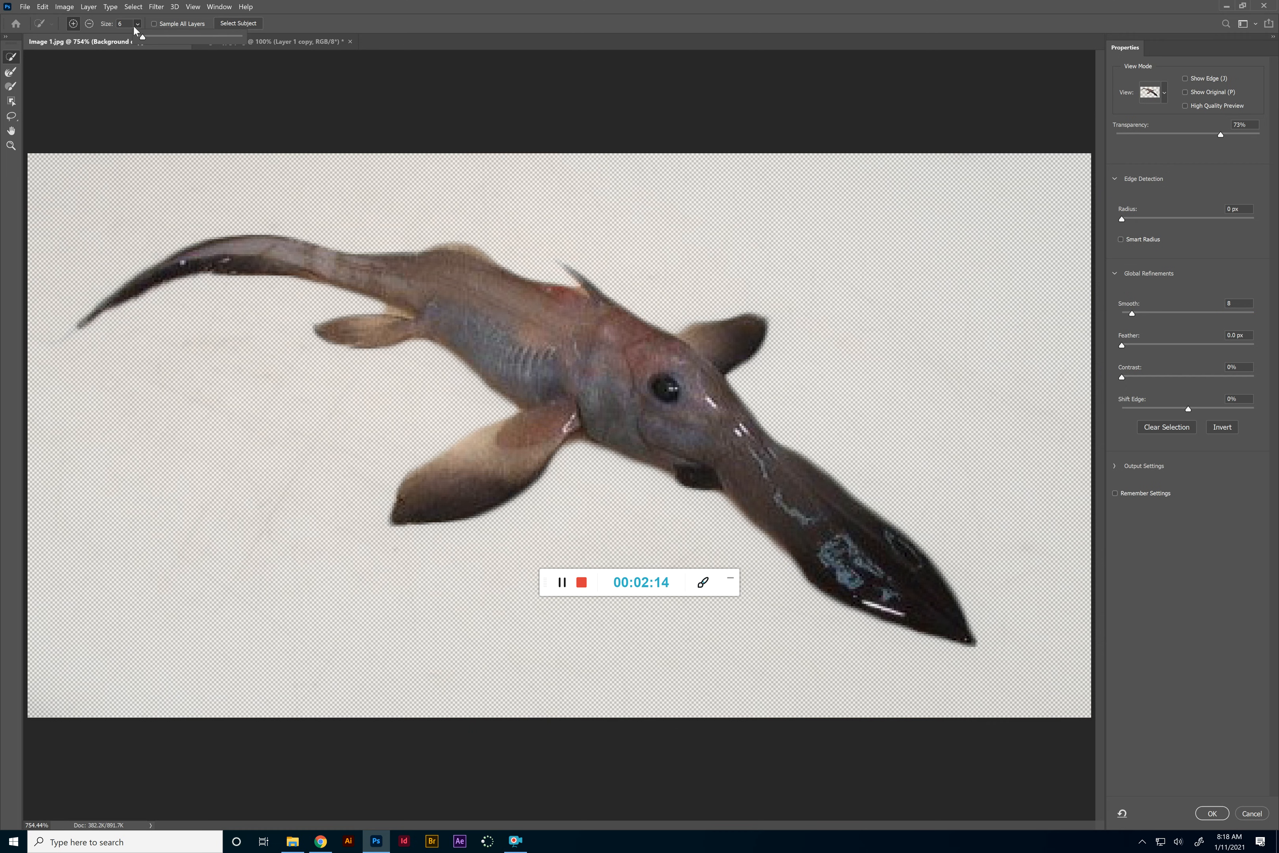
left_click_drag(141, 36, 140, 35)
left_click(582, 282)
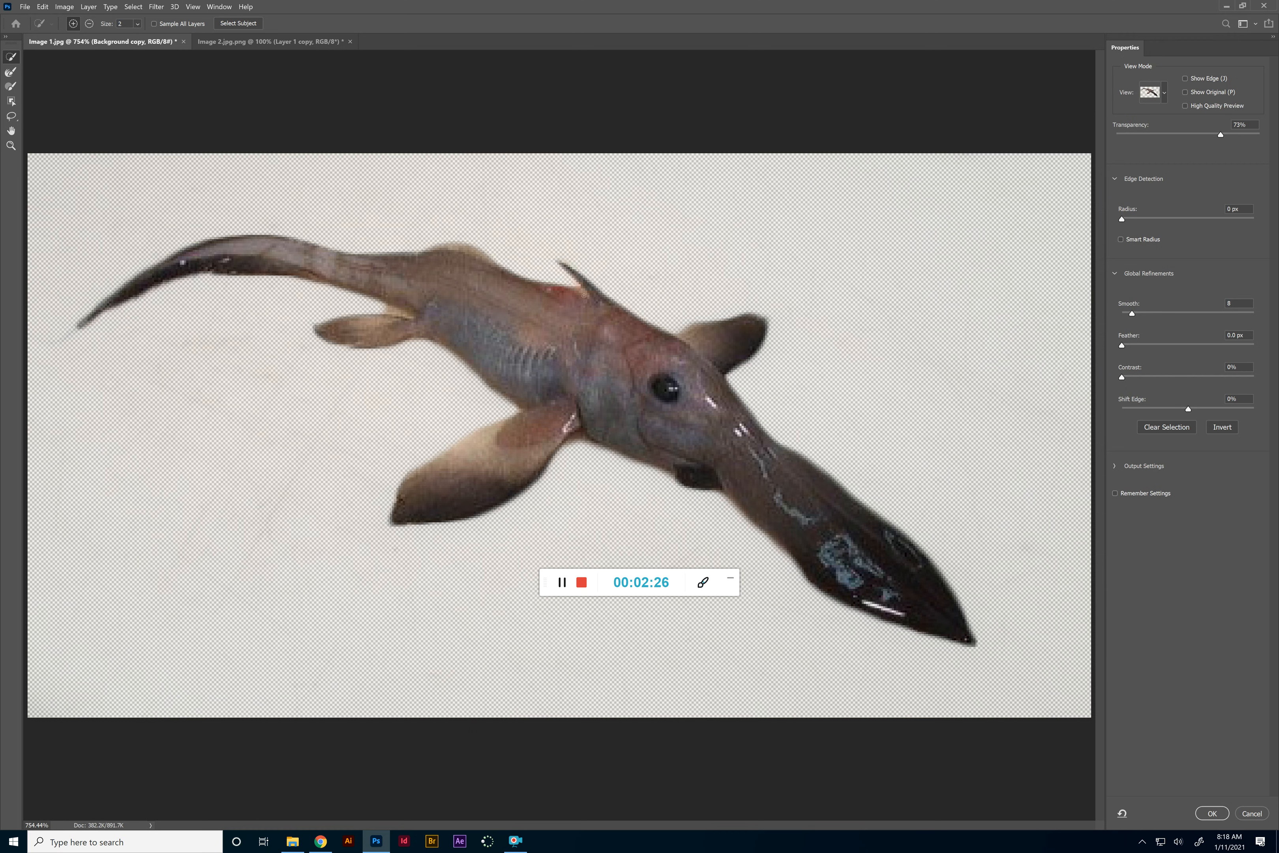
left_click_drag(577, 276, 554, 253)
Extend the selection to the tip of the tail with the Refine Edge Brush in add mode and the Quick Selection tool.
left_click(10, 88)
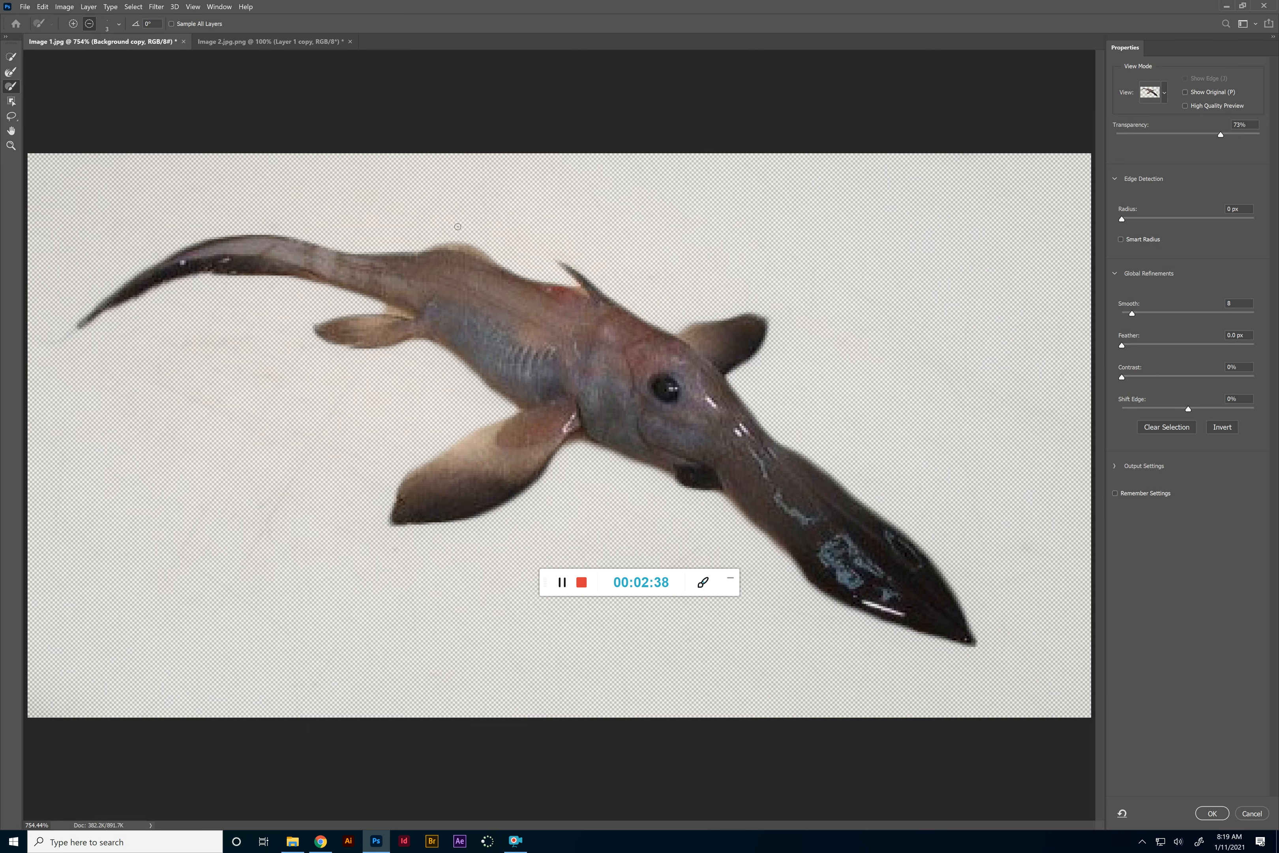
left_click(72, 24)
left_click_drag(86, 322, 70, 333)
left_click(11, 57)
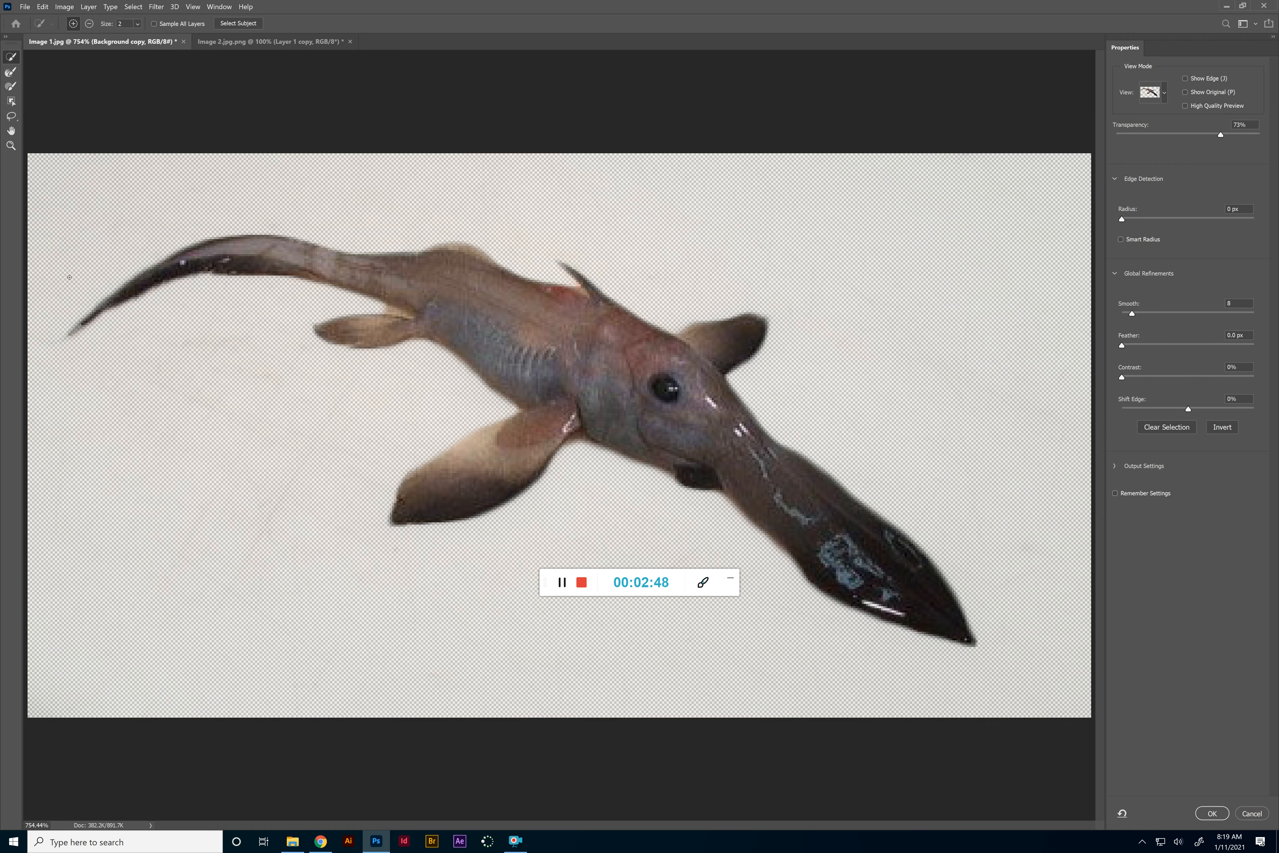
left_click_drag(82, 326, 63, 340)
Try out feathering on the selection edge, leave it at 0 px, and set Contrast to 27%.
mouse_move(1122, 345)
left_mouse_down()
mouse_move(1141, 346)
mouse_move(1120, 345)
left_mouse_up()
left_click_drag(1123, 345, 1117, 344)
left_click_drag(1123, 379, 1130, 379)
mouse_move(1143, 375)
left_mouse_down()
mouse_move(1201, 378)
mouse_move(1129, 383)
mouse_move(1158, 375)
left_mouse_up()
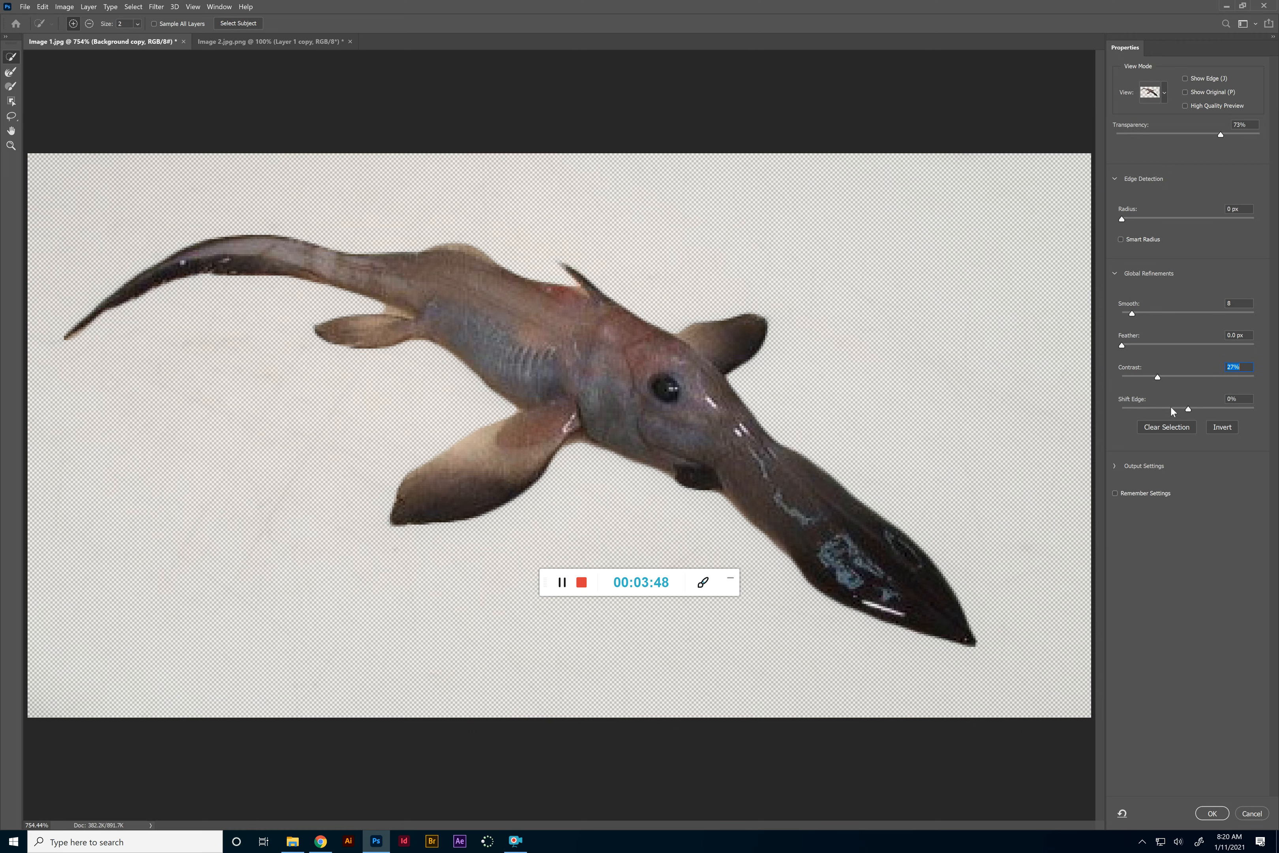
Try shifting the selection edge to +100% and reset Shift Edge to 0.
left_click_drag(1187, 409, 1267, 410)
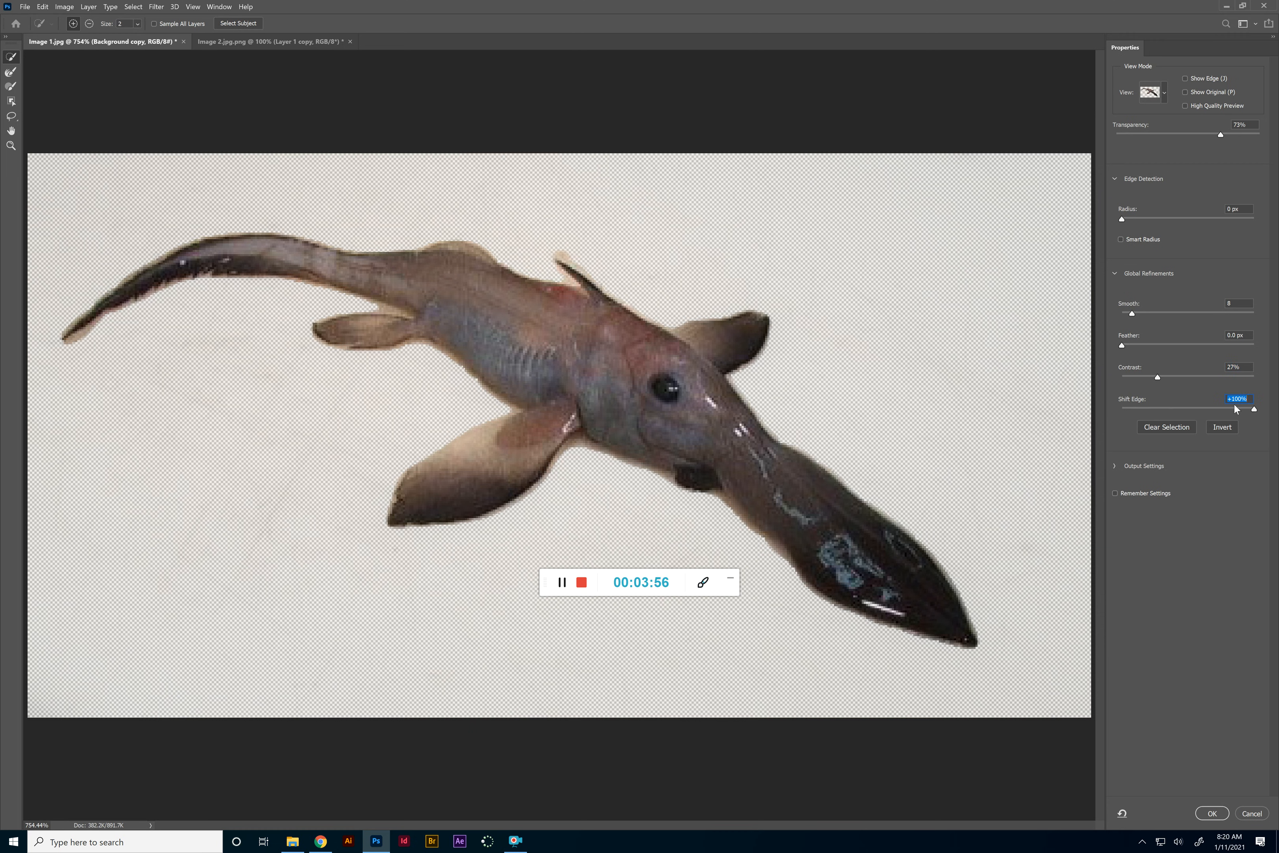
left_click_drag(1254, 409, 1187, 408)
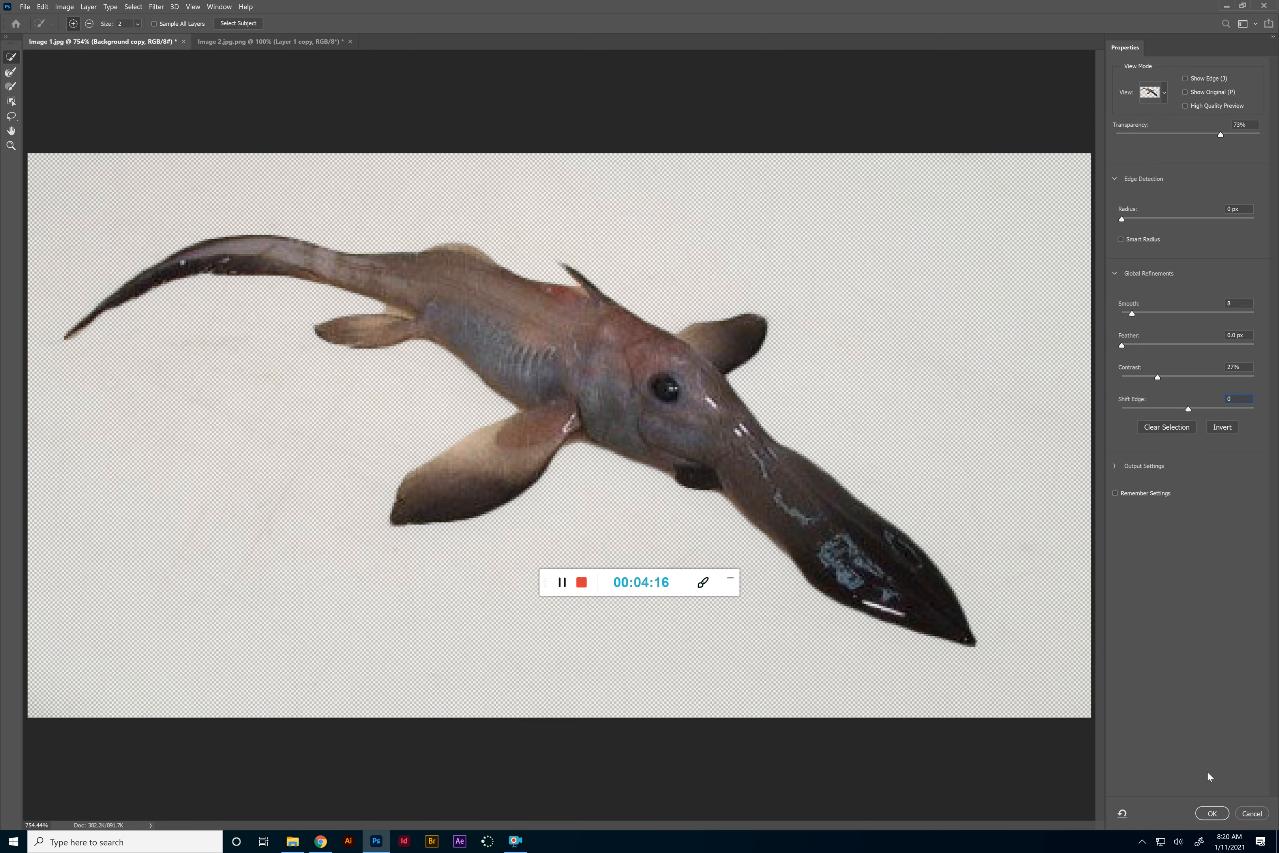
Accept the refined selection and turn it into a layer mask on the Background copy layer.
left_click(1204, 814)
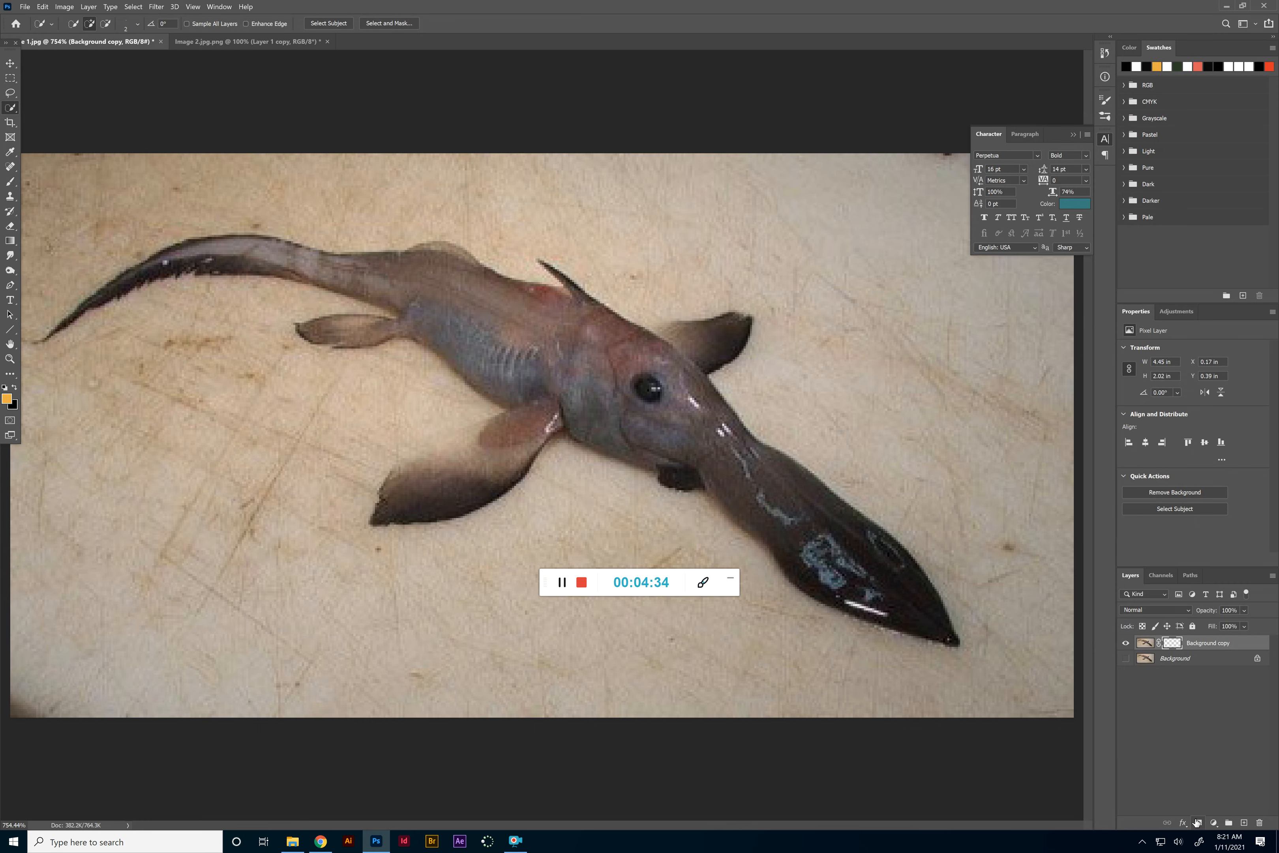
left_click(1197, 822)
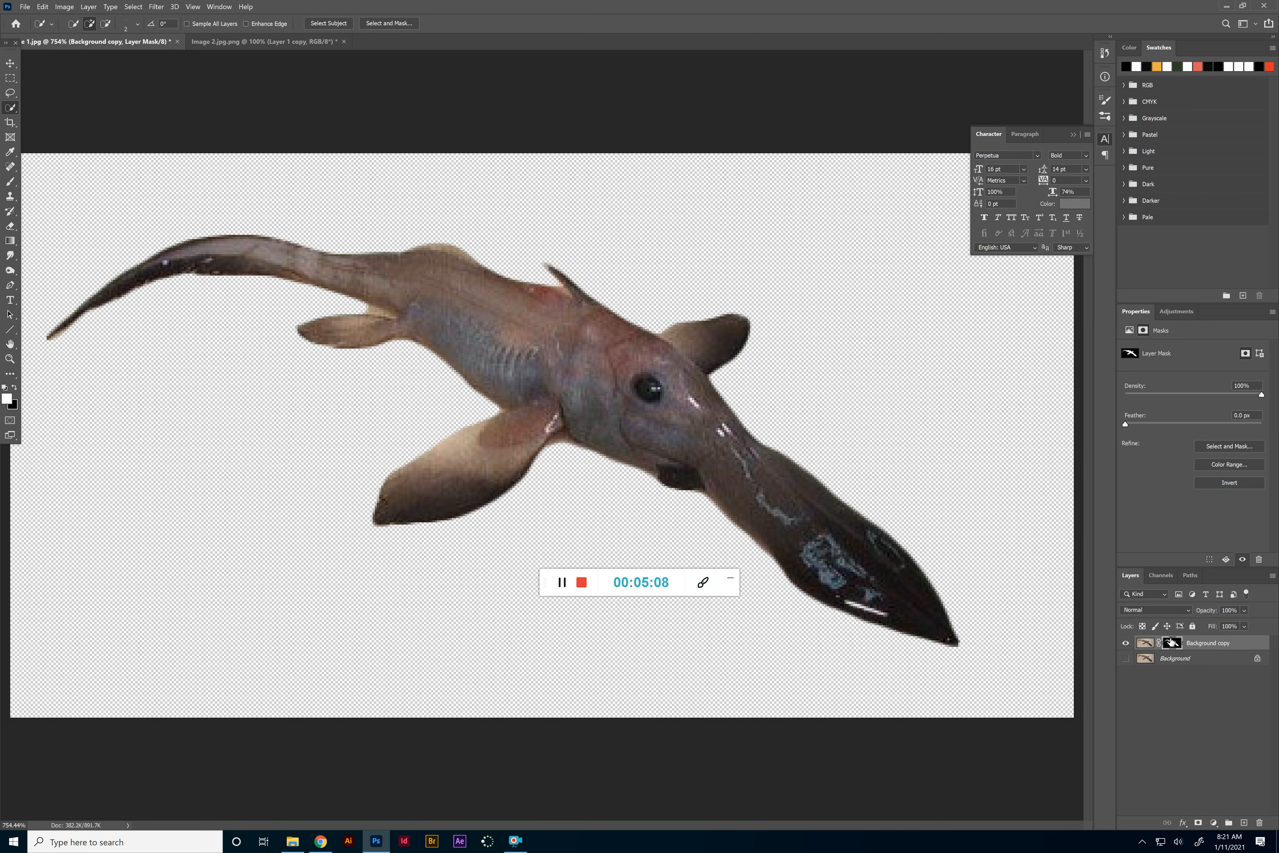
Paint white on the layer mask with an 80 px brush to reveal background below the tail, and undo the stroke.
left_click(1152, 645)
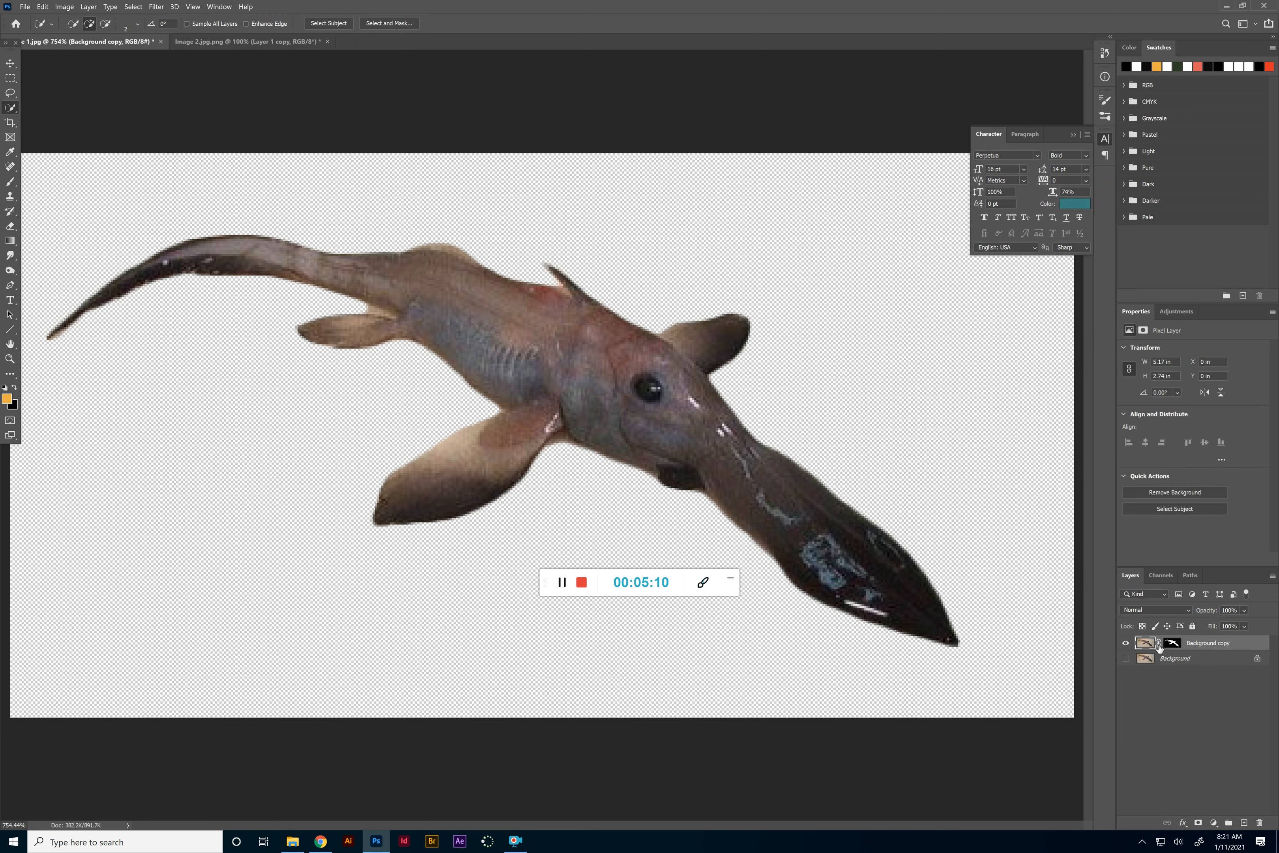
left_click(1171, 648)
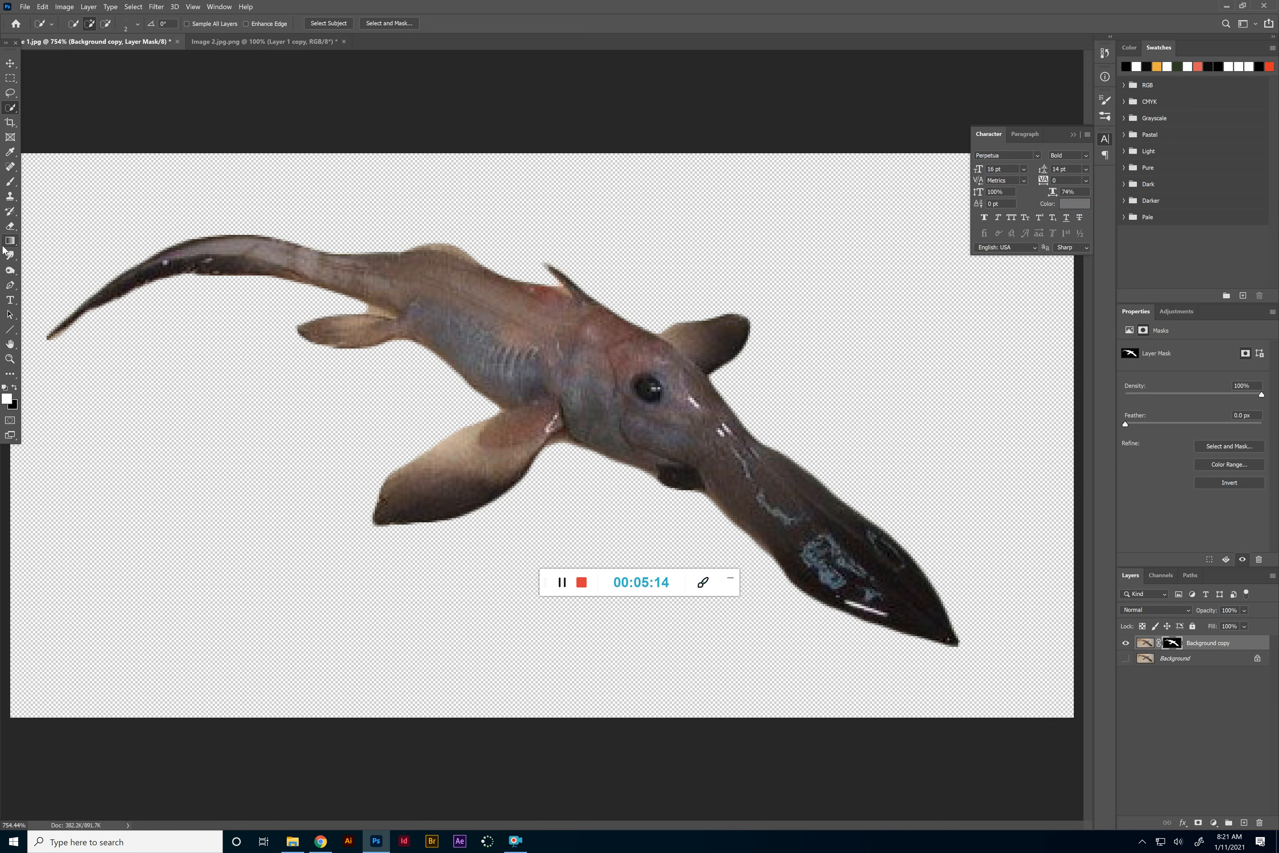
left_click(11, 182)
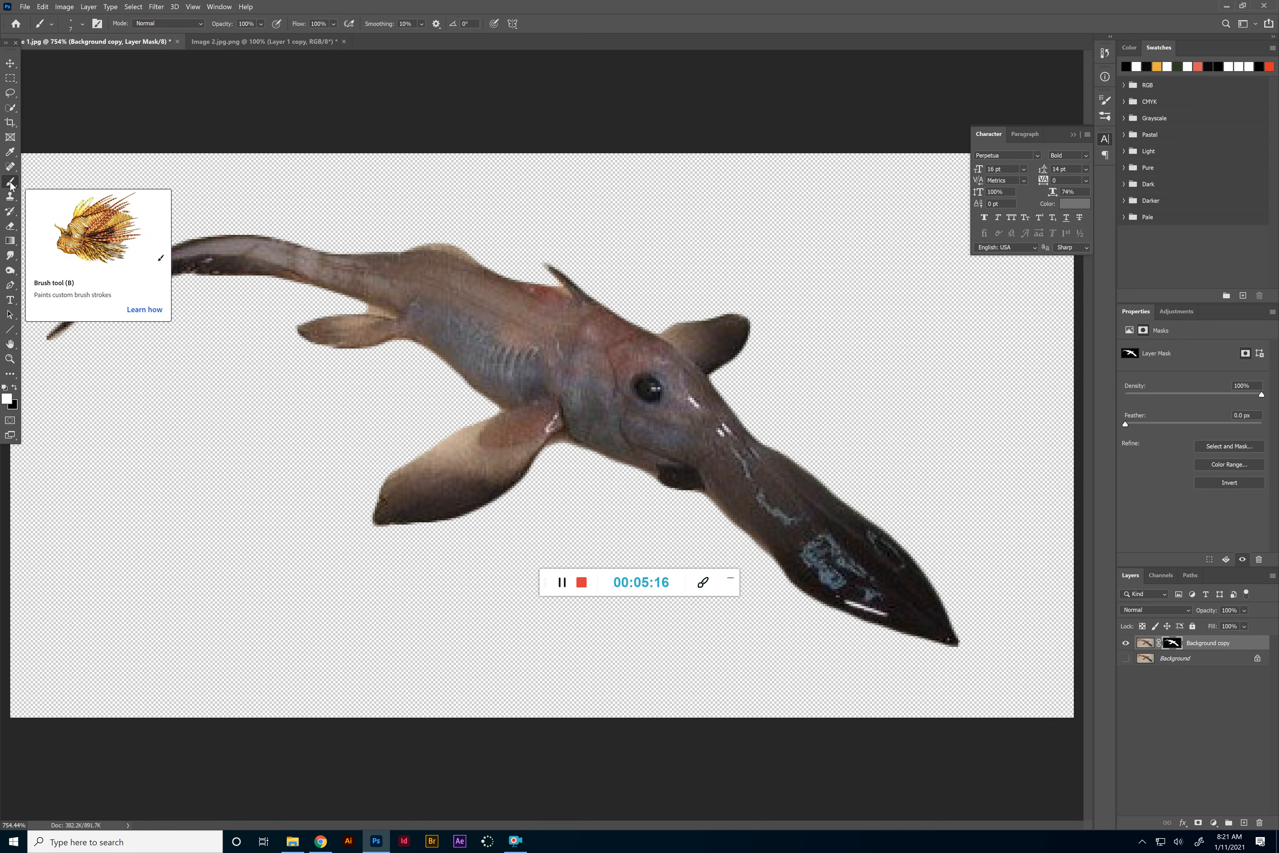
left_click(82, 23)
left_click_drag(65, 60, 92, 60)
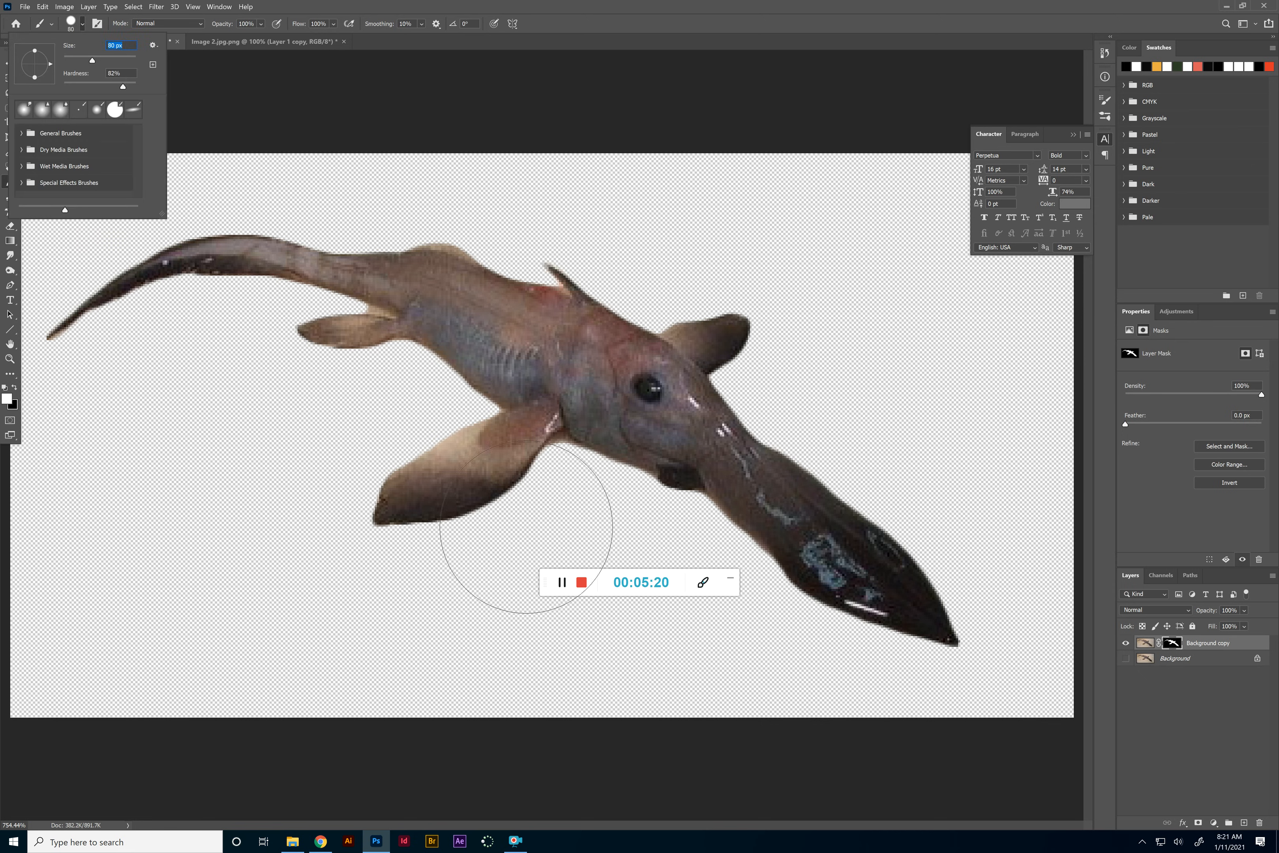
mouse_move(194, 509)
left_mouse_down()
mouse_move(174, 488)
mouse_move(146, 522)
mouse_move(226, 605)
mouse_move(306, 561)
mouse_move(264, 501)
mouse_move(184, 495)
mouse_move(150, 557)
mouse_move(252, 666)
left_mouse_up()
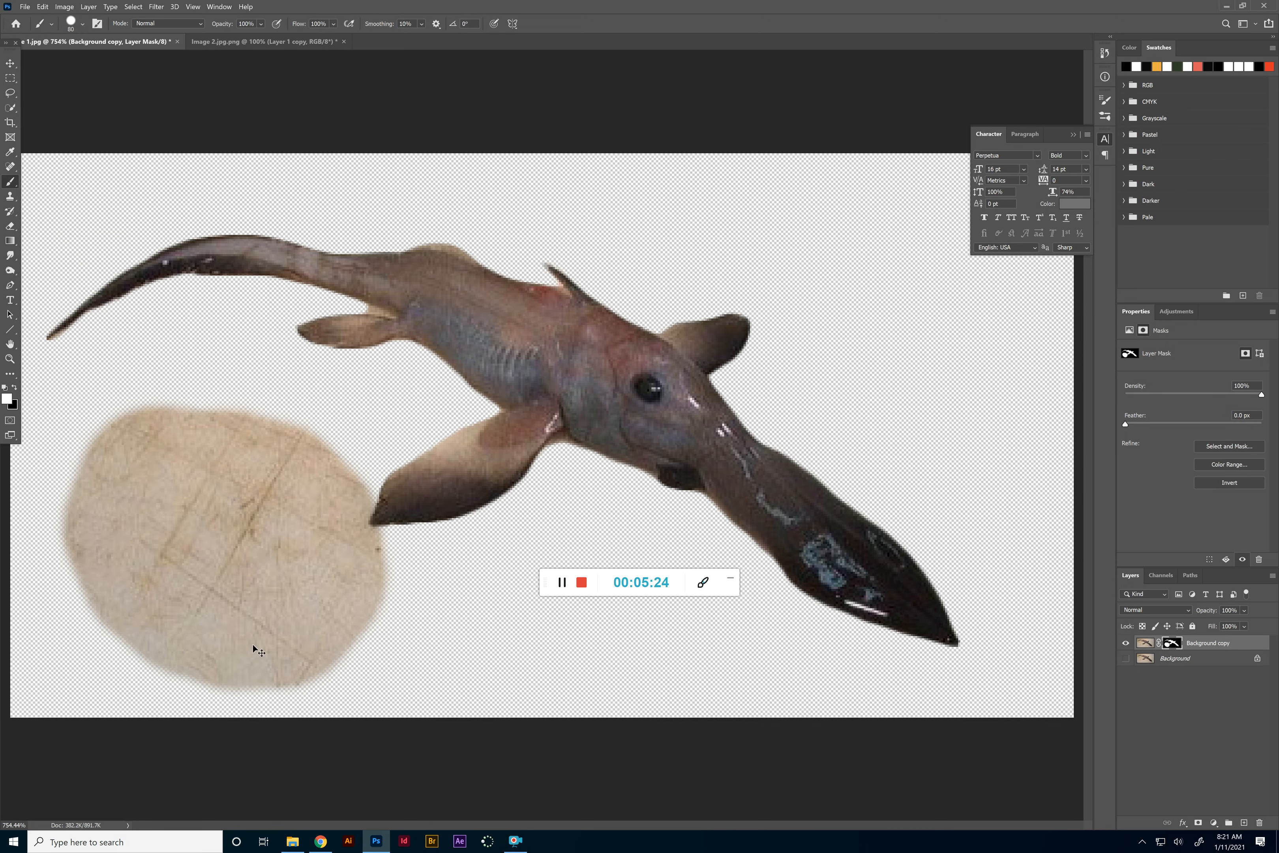
key("ctrl+z")
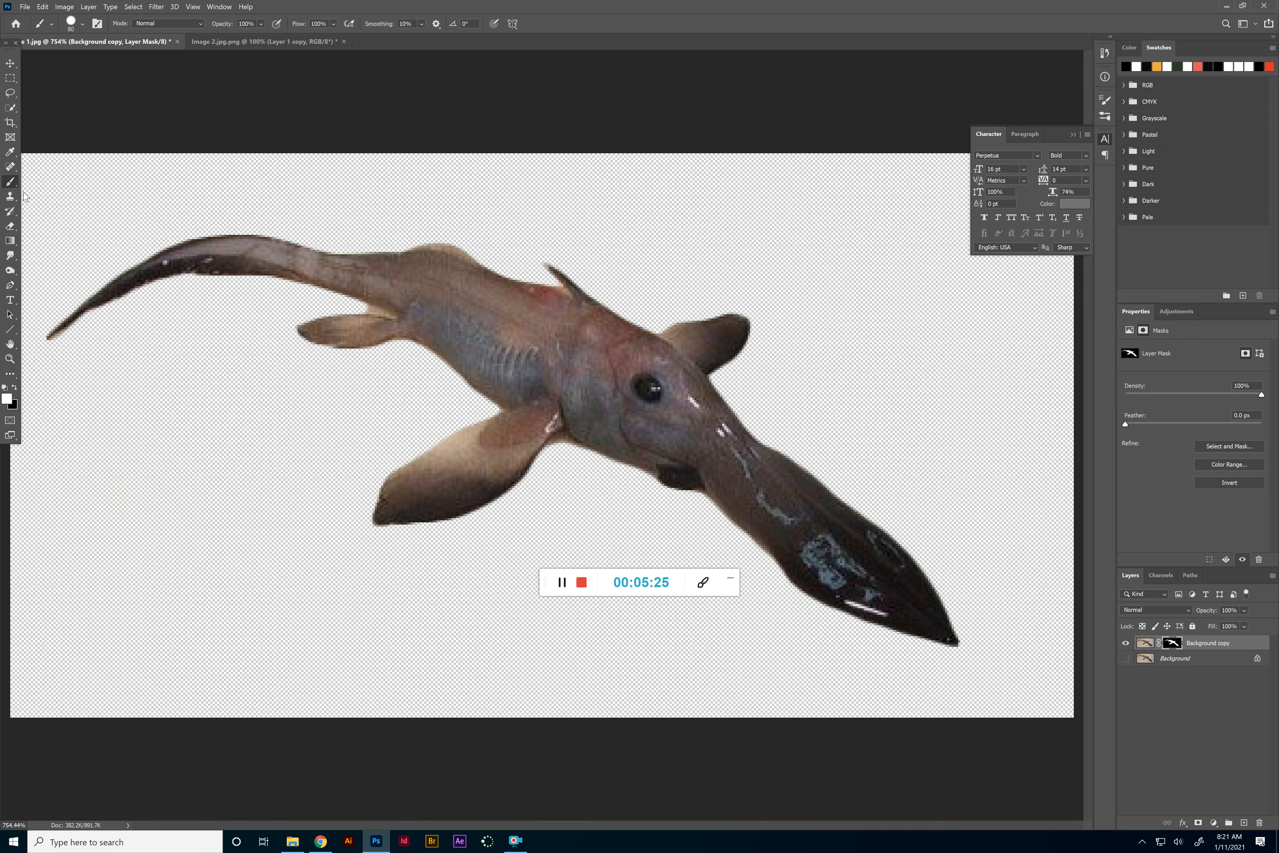
Paint black on the layer mask over the tail to hide it, and undo the stroke.
left_click(15, 387)
mouse_move(110, 311)
left_mouse_down()
mouse_move(300, 203)
mouse_move(244, 213)
left_mouse_up()
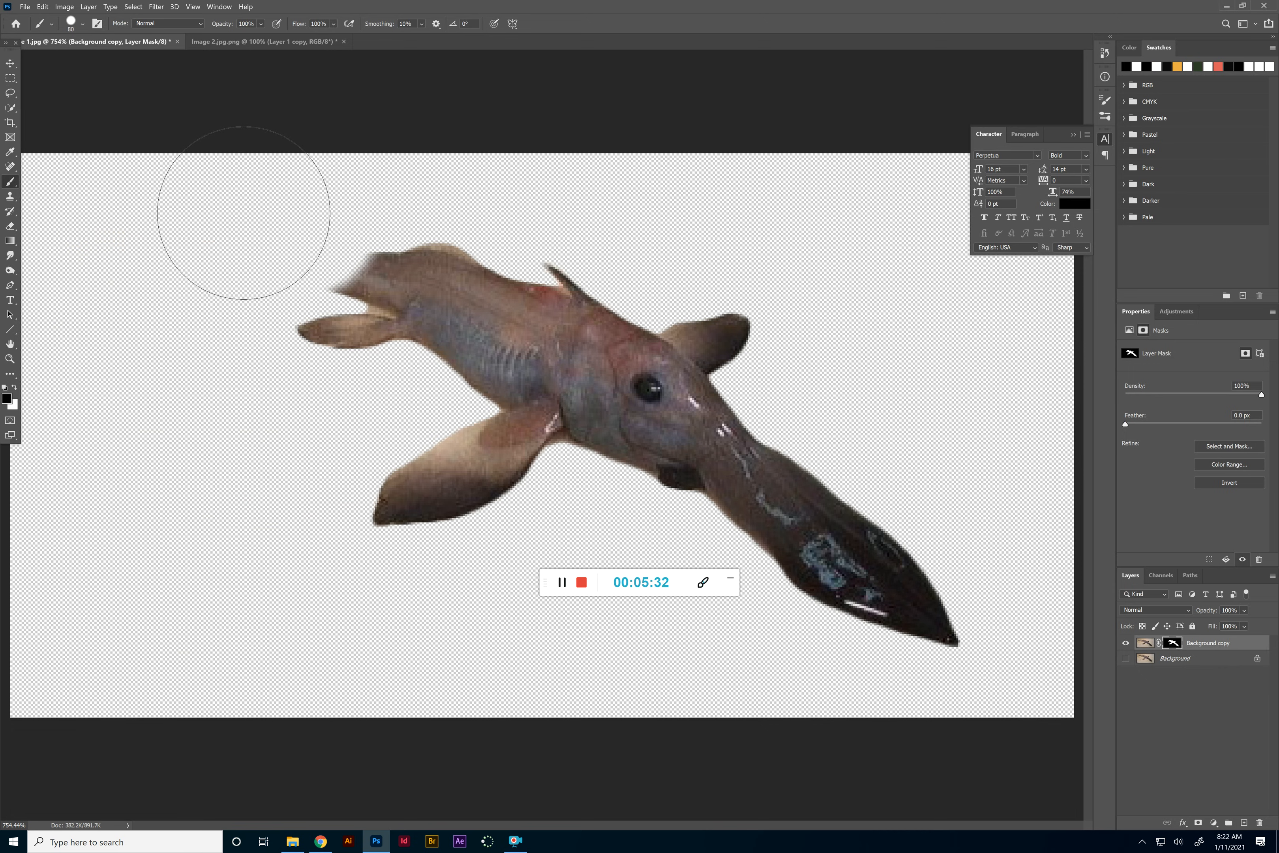
key("ctrl+z")
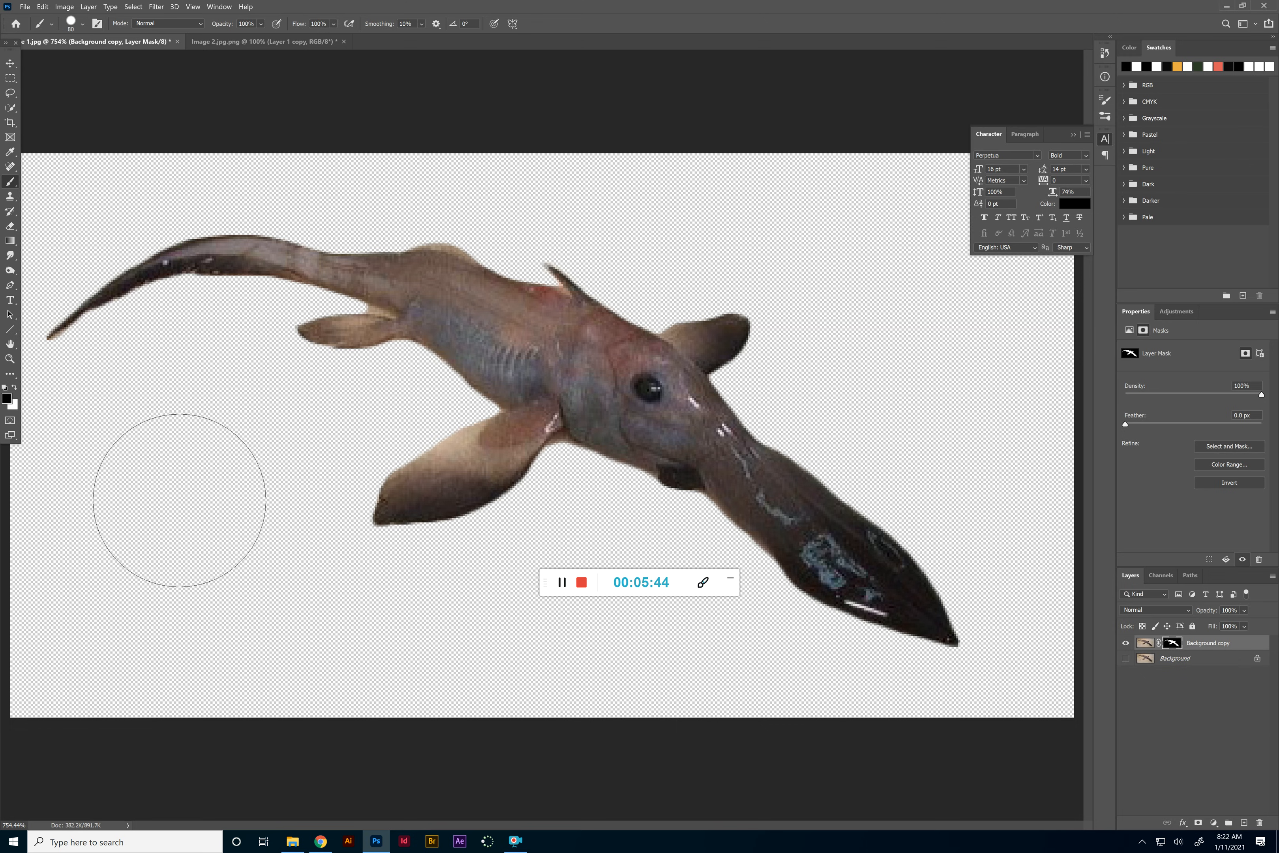
Show the original Background layer to compare it with the masked copy, and hide it again.
left_click(1126, 658)
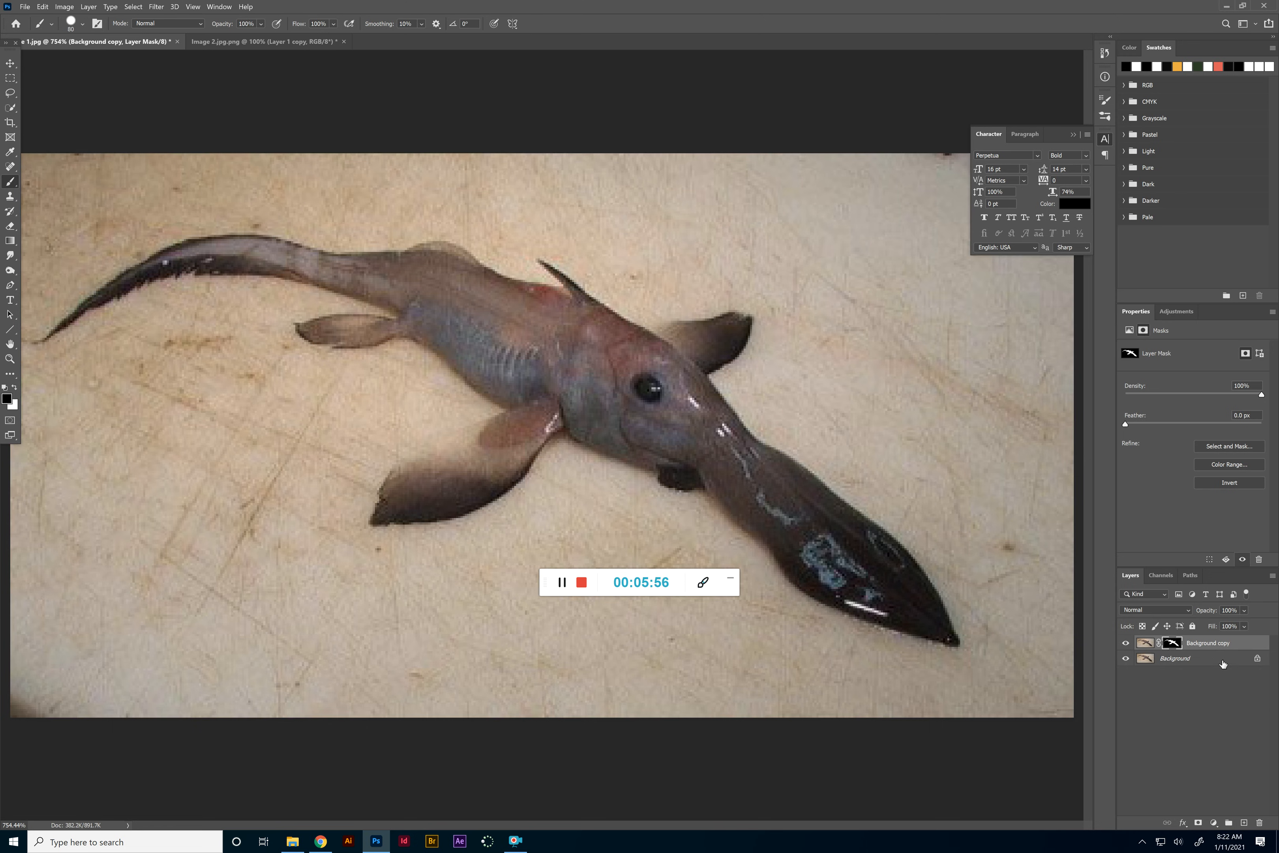
left_click(1127, 659)
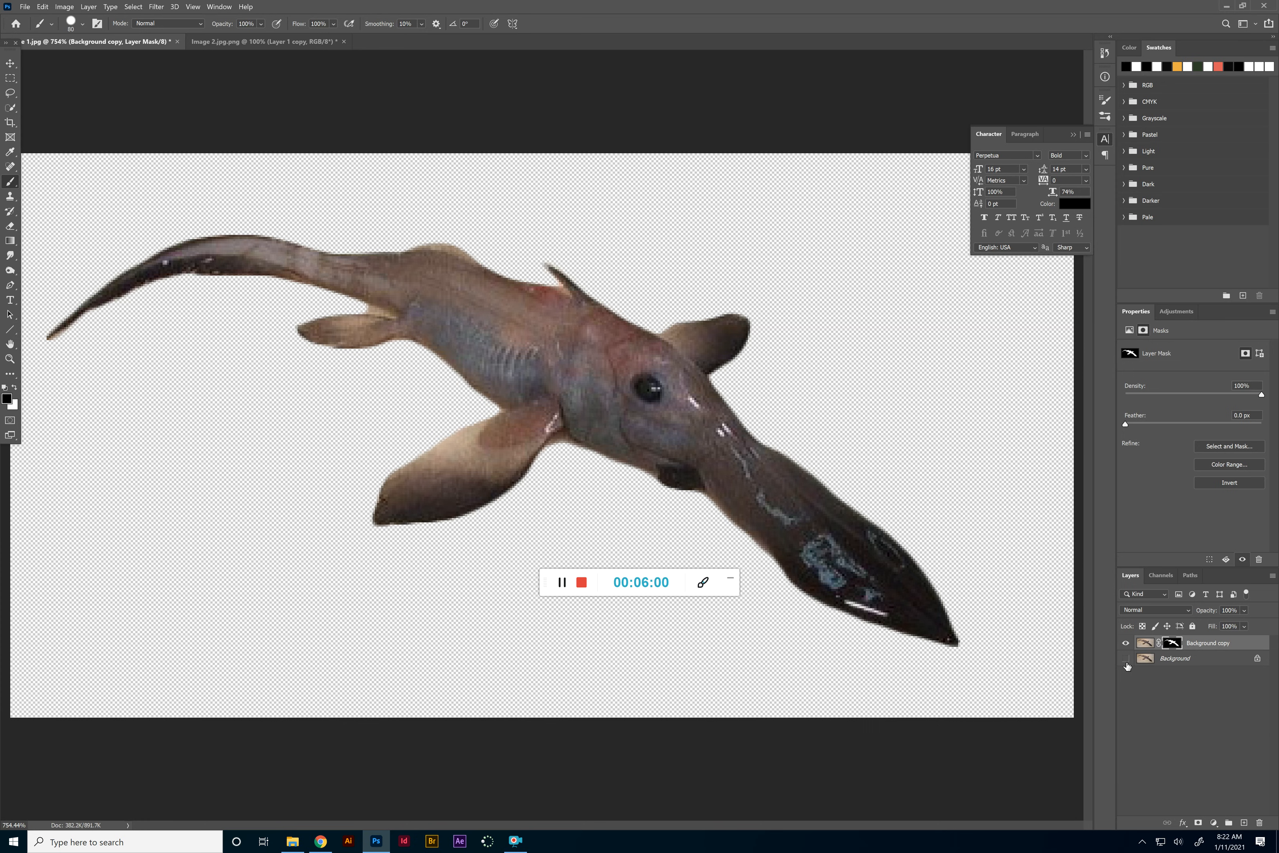